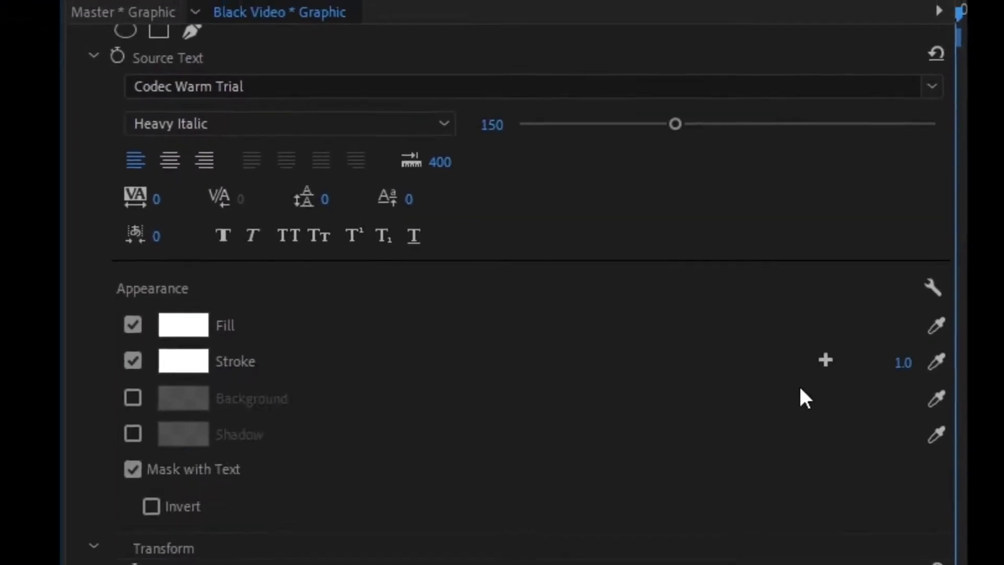
# Turn off Mask with Text and add a second stroke to the graphic text's appearance.
pyautogui.click(134, 468)
pyautogui.click(823, 360)
pyautogui.click(199, 362)
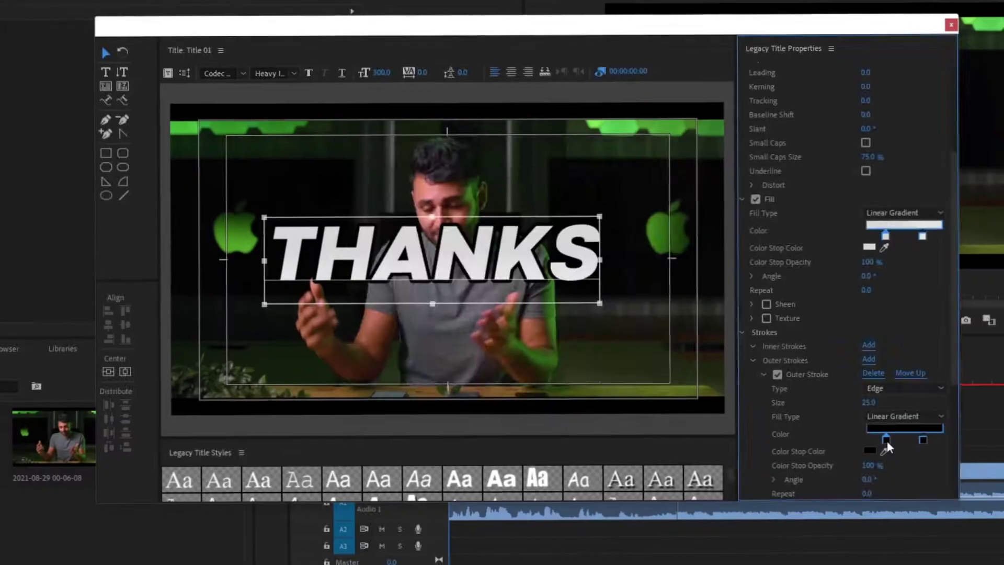
pyautogui.click(884, 442)
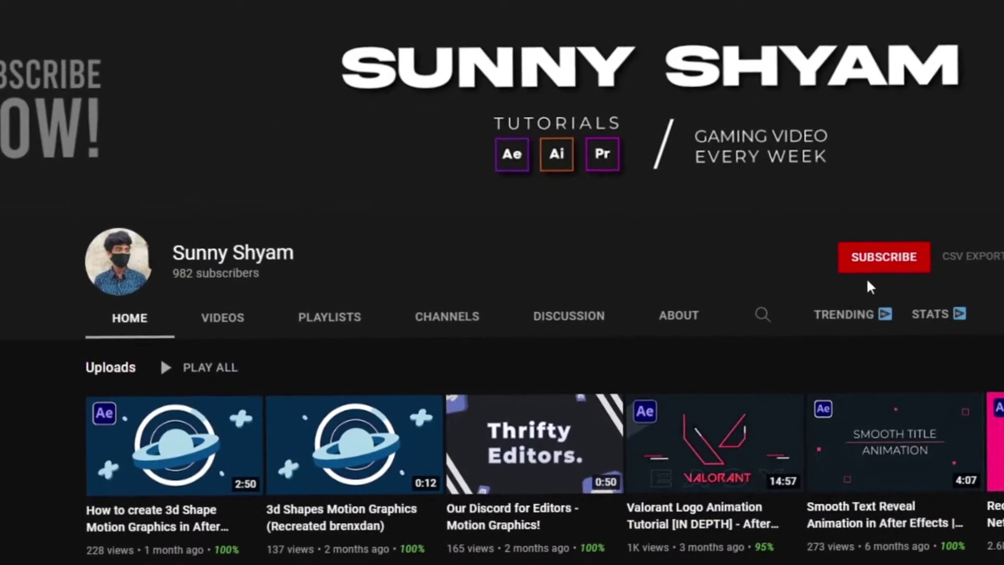
pyautogui.click(876, 261)
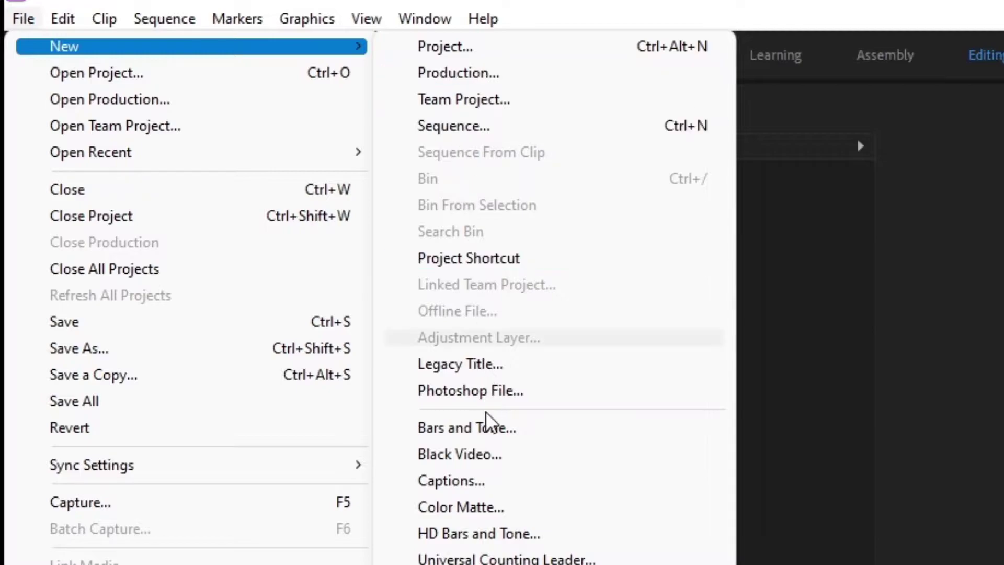
# Create a 1920 × 1080 legacy title at 60 fps and add the text THANKS near the middle of the frame.
pyautogui.click(460, 366)
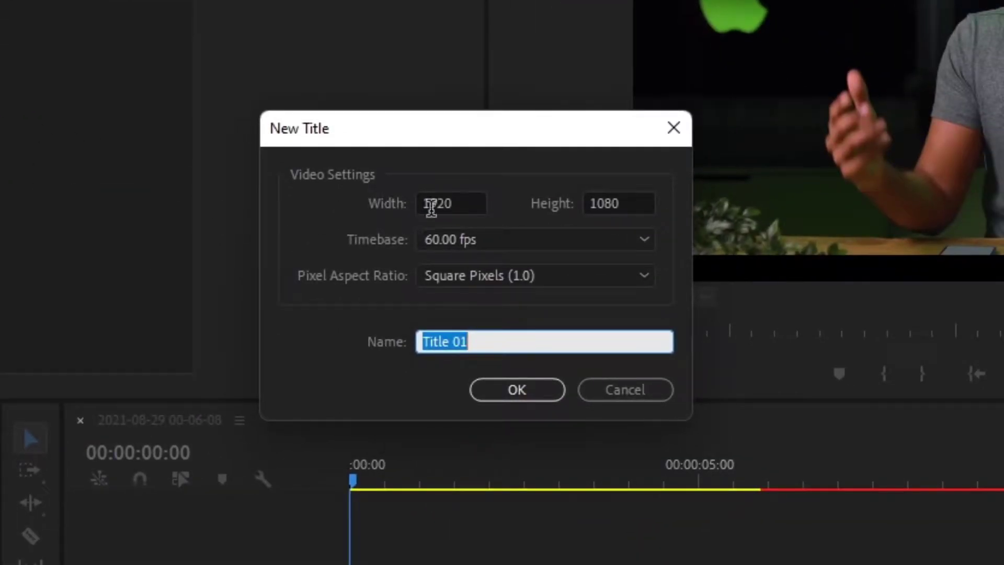
pyautogui.click(515, 389)
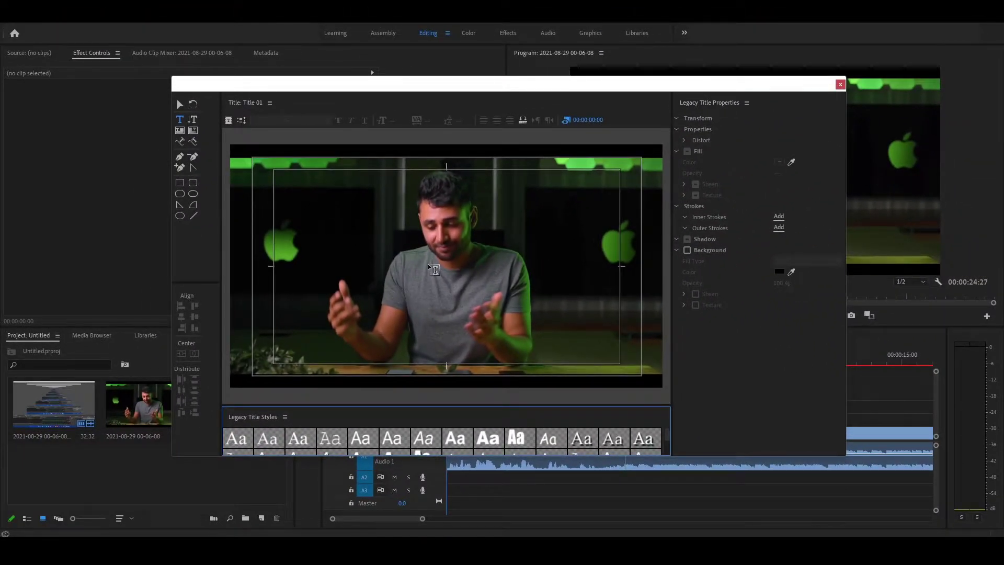
pyautogui.click(417, 262)
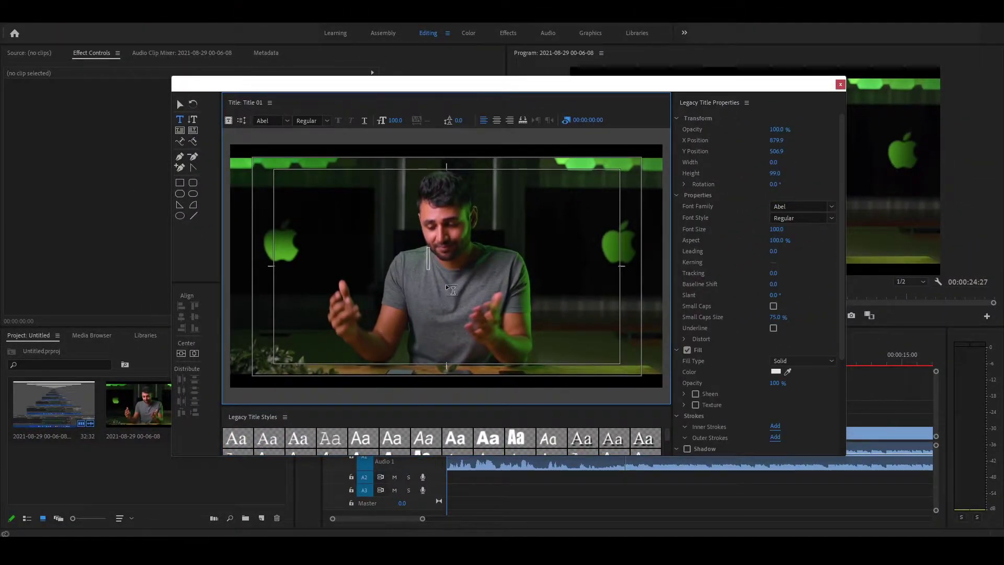
pyautogui.write('THANKS')
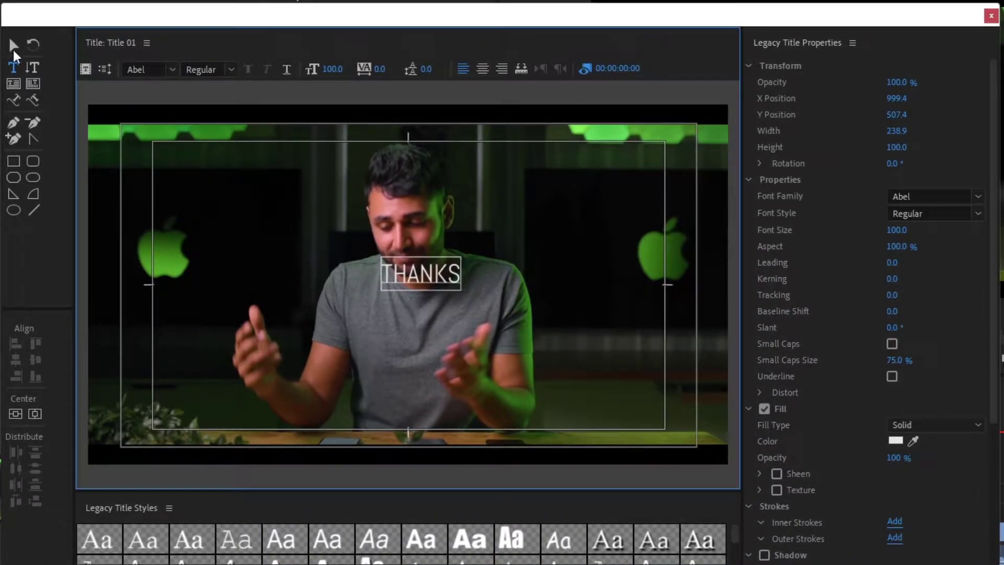
# Format the THANKS text in Codec Cold Heavy Italic at size 300 and position it across the middle of the frame.
pyautogui.click(15, 48)
pyautogui.click(414, 259)
pyautogui.click(424, 284)
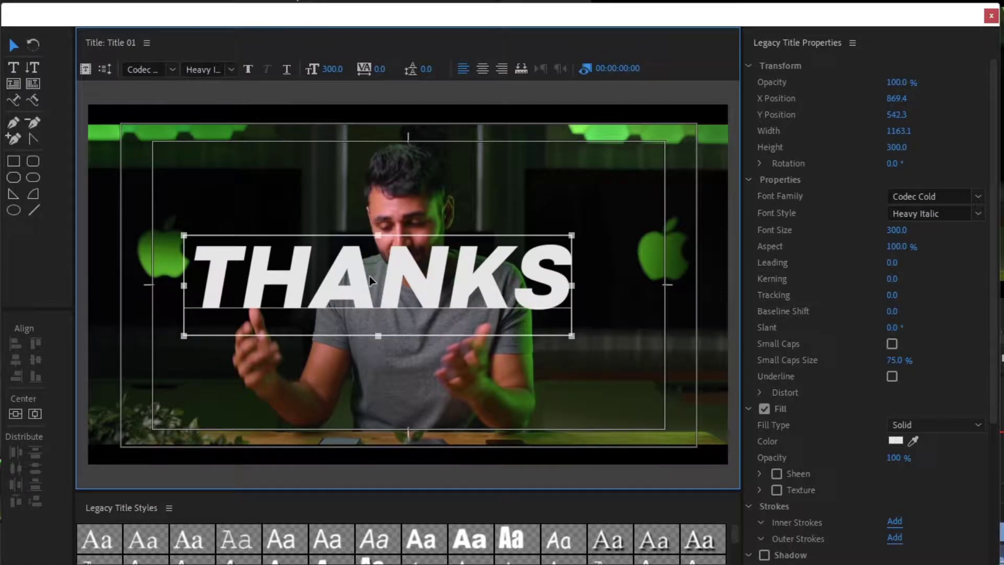
pyautogui.moveTo(369, 276); pyautogui.dragTo(382, 277)
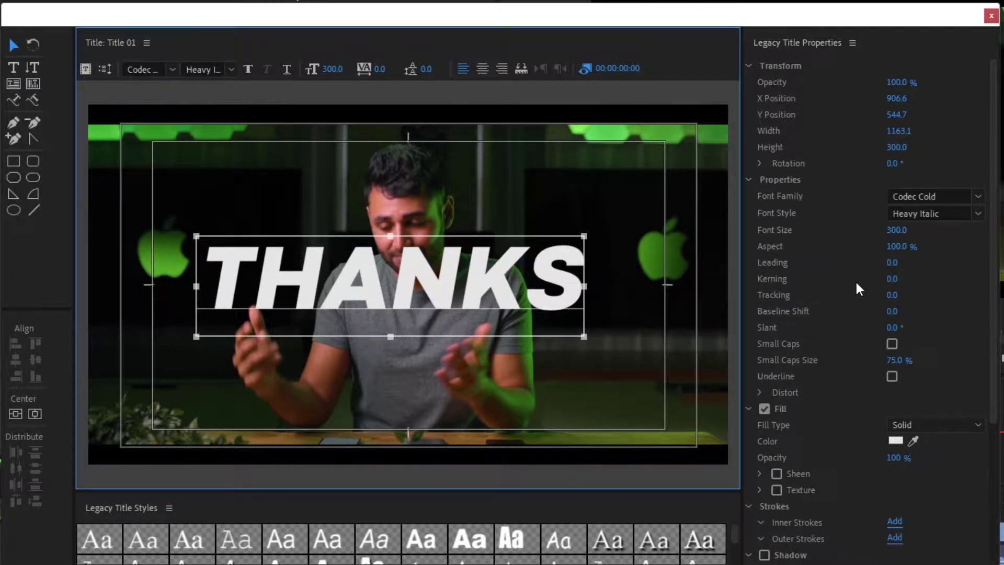
# Change the text's fill type to Linear Gradient and make the first color stop a slightly darker light gray.
pyautogui.scroll(-1, 819, 408)
pyautogui.click(901, 415)
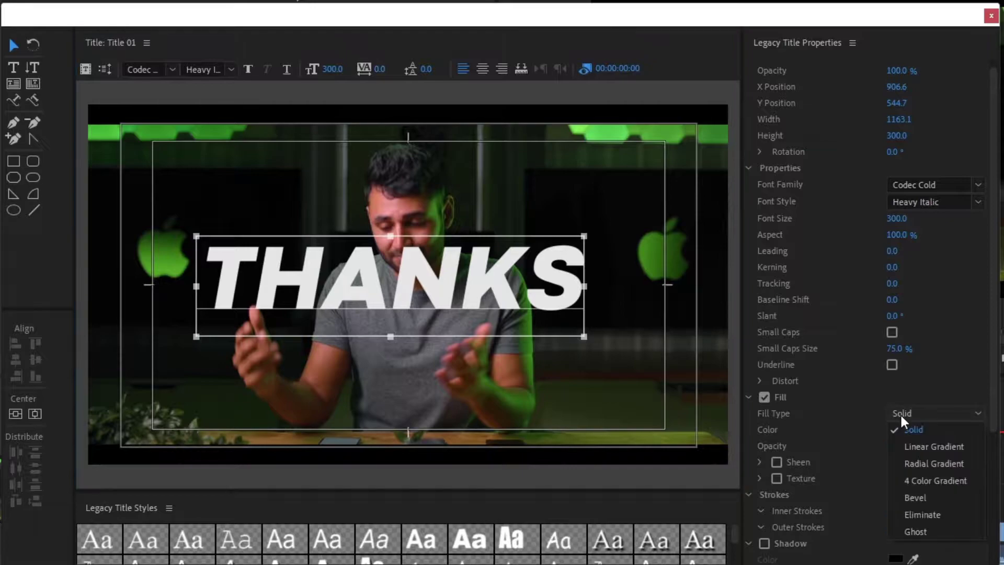
pyautogui.click(909, 445)
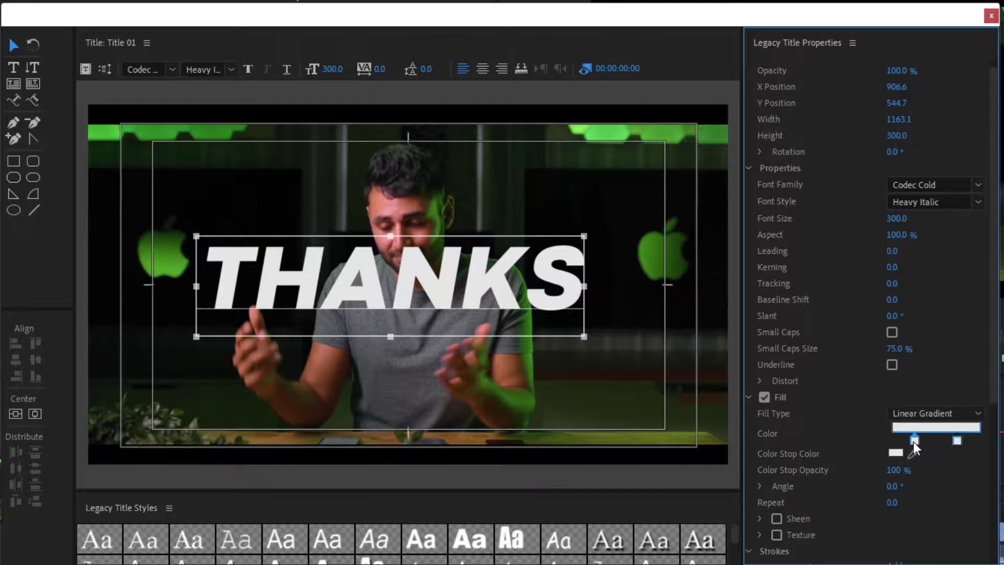
pyautogui.doubleClick(912, 441)
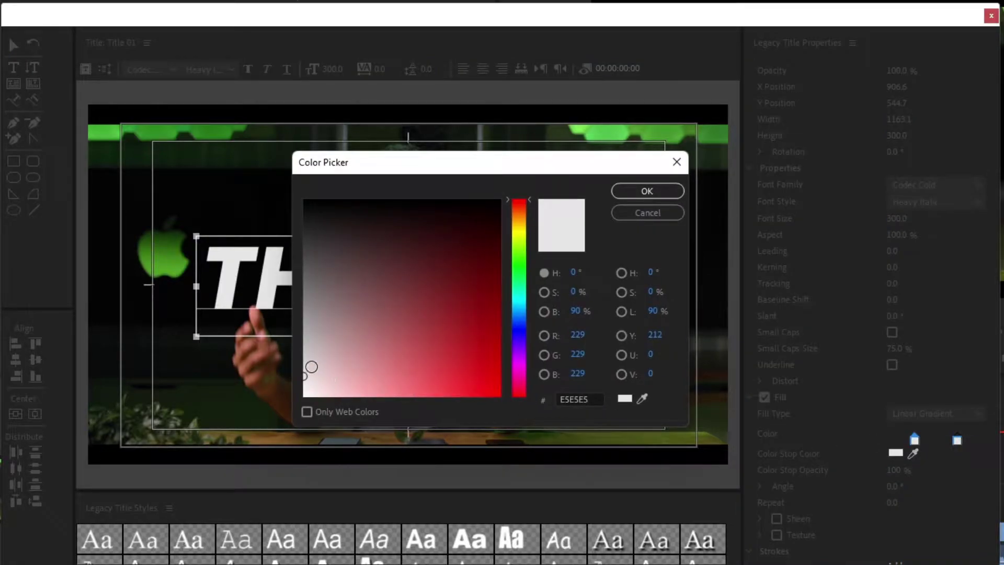
pyautogui.click(304, 366)
pyautogui.click(632, 194)
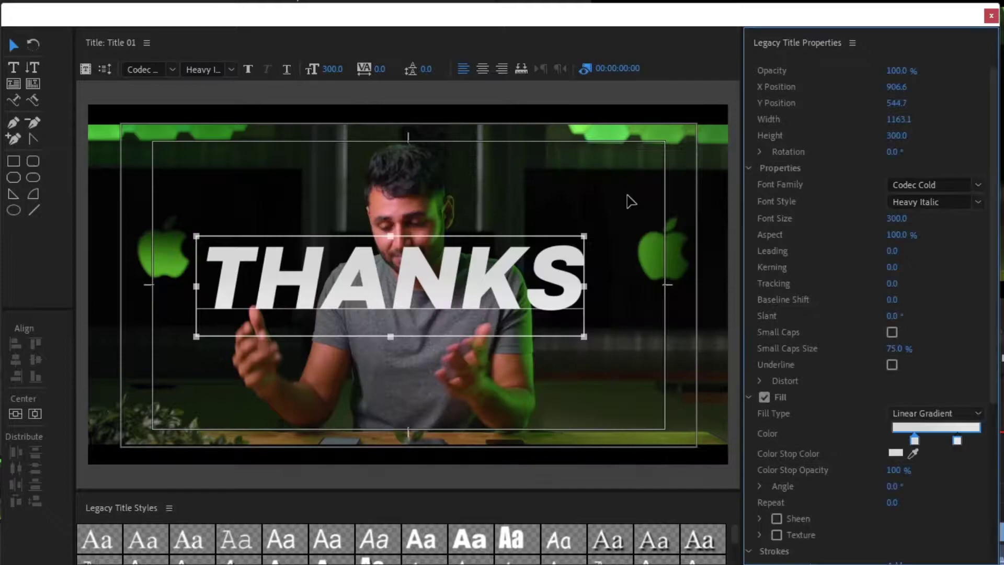
# Add an outer Edge stroke to the text and change its fill type to Linear Gradient.
pyautogui.scroll(-4, 846, 504)
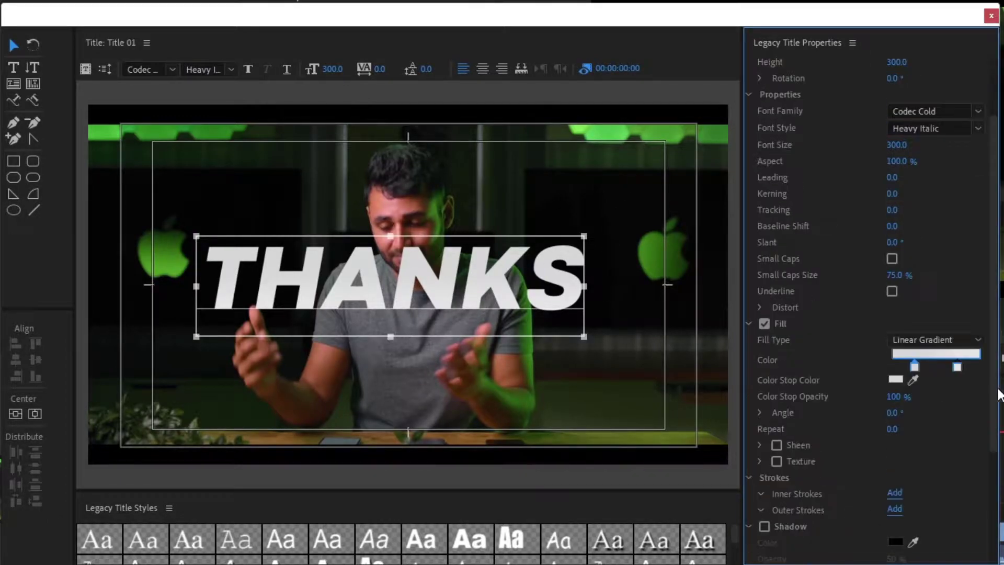
pyautogui.scroll(-5, 985, 437)
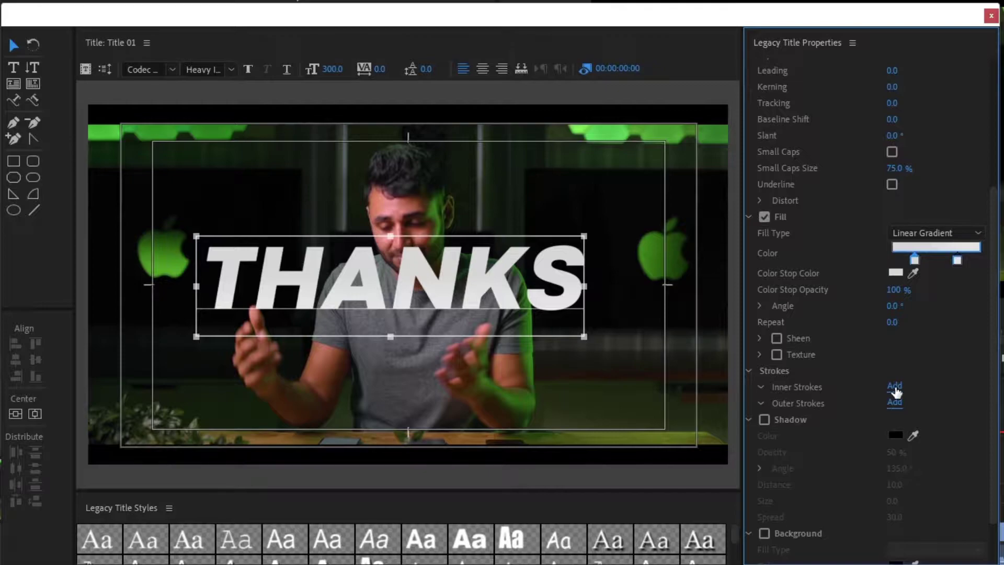
pyautogui.click(894, 402)
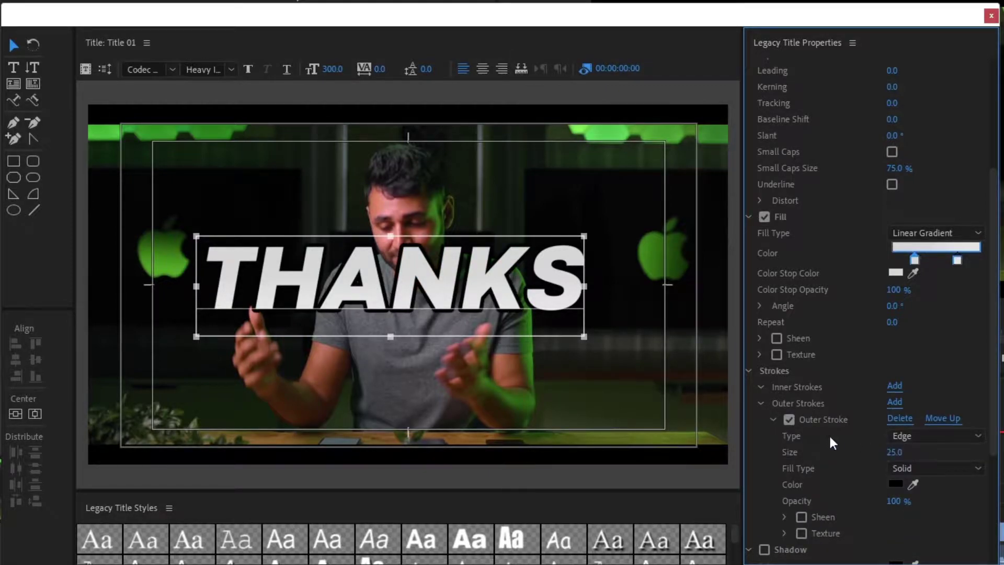
pyautogui.click(924, 468)
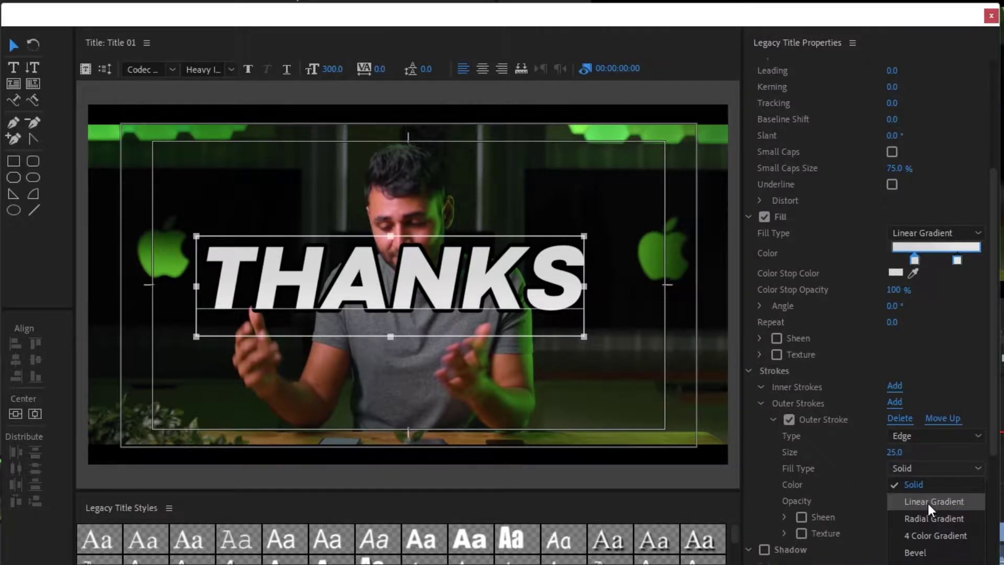
pyautogui.click(927, 501)
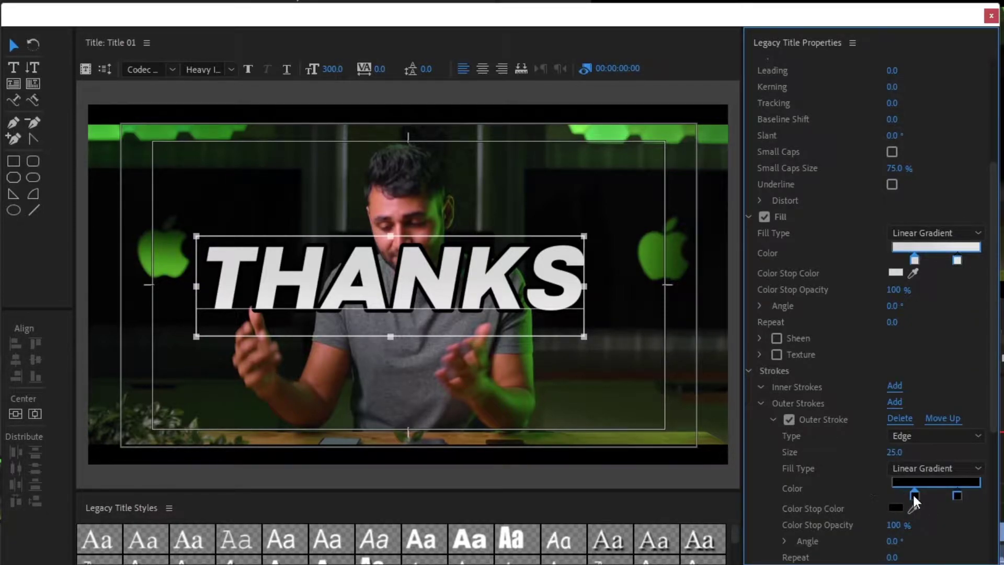
# Color the outer stroke's gradient from green 4E9921, sampled from the apple logo in the footage, to a darker green.
pyautogui.doubleClick(914, 496)
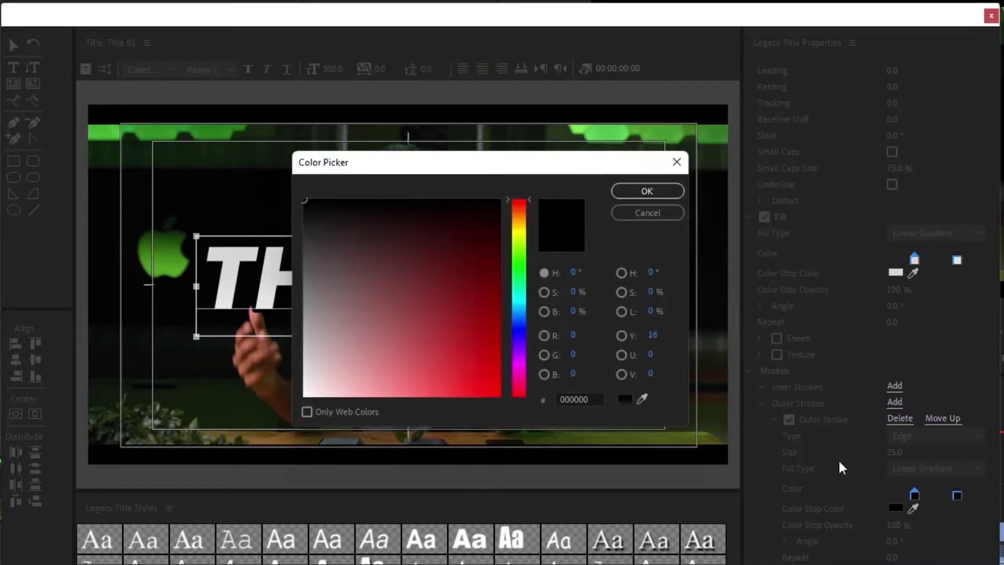
pyautogui.click(641, 400)
pyautogui.click(178, 259)
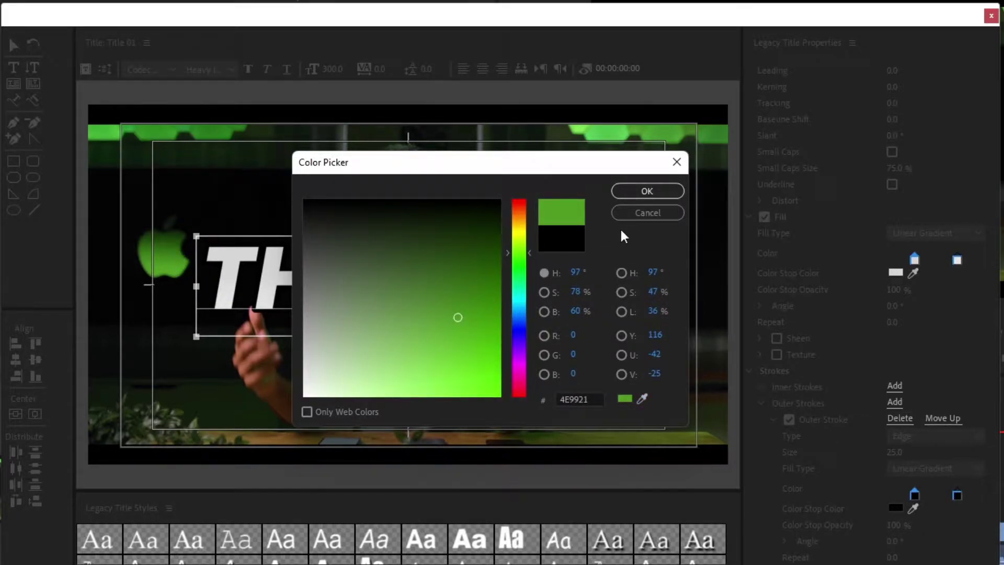
pyautogui.click(634, 194)
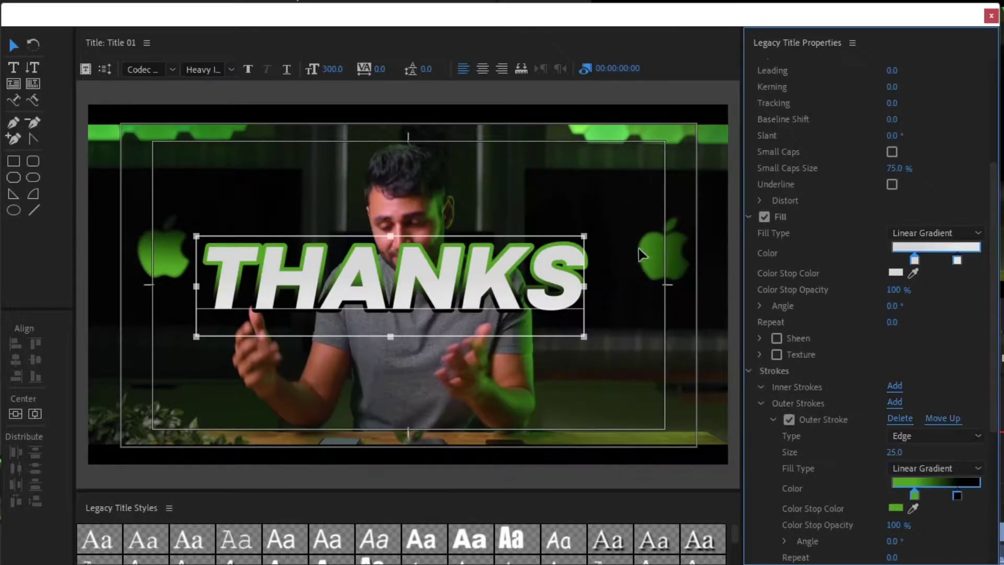
pyautogui.doubleClick(956, 493)
pyautogui.click(642, 399)
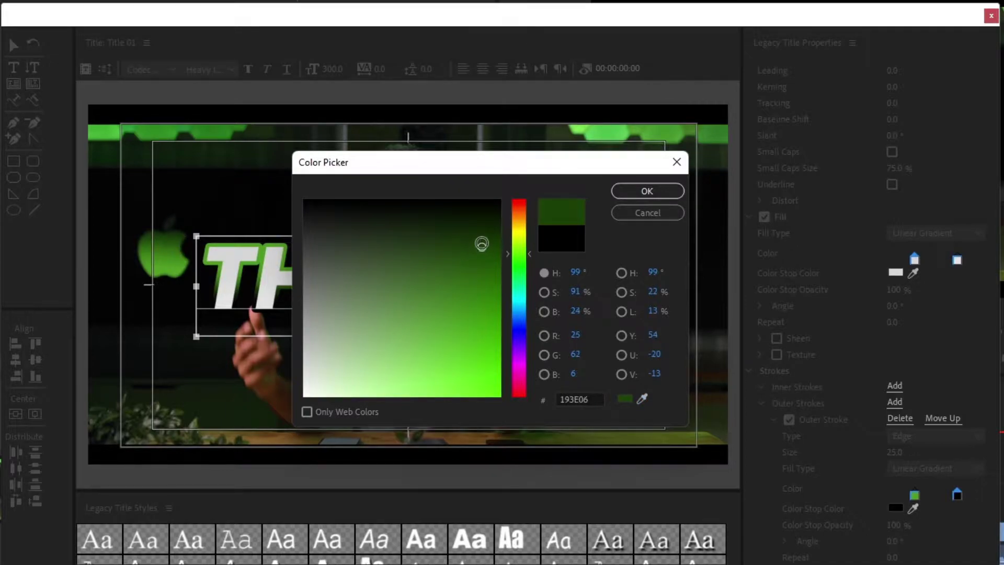
pyautogui.moveTo(469, 248); pyautogui.dragTo(467, 248)
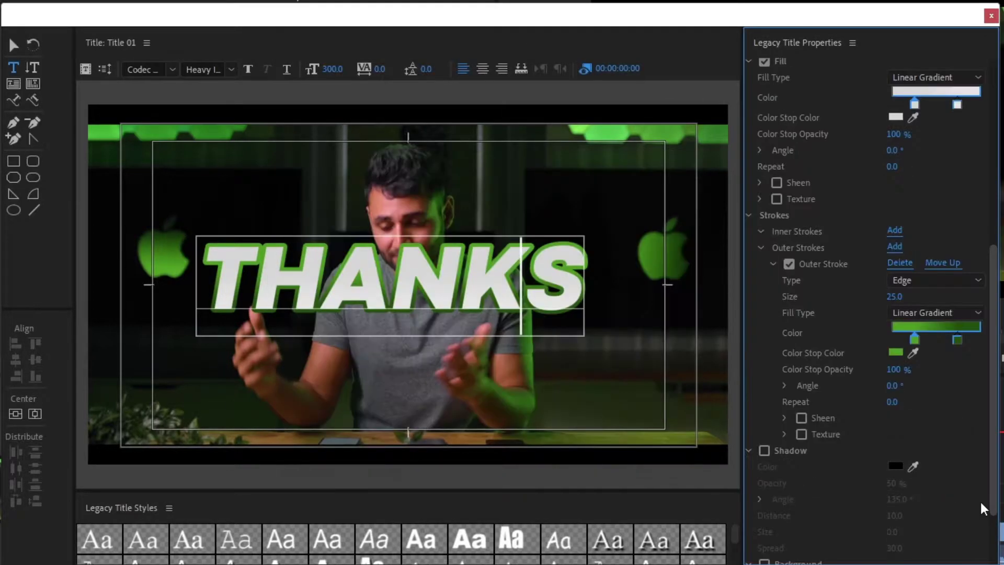
pyautogui.moveTo(981, 502); pyautogui.dragTo(982, 506)
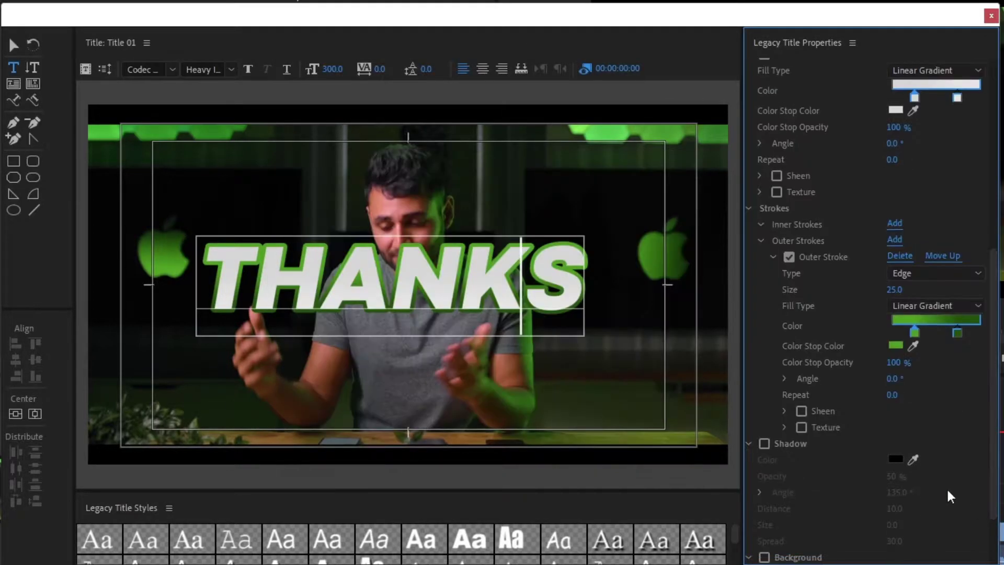
# Enable the text's shadow and add a second outer stroke with a Linear Gradient fill.
pyautogui.click(765, 444)
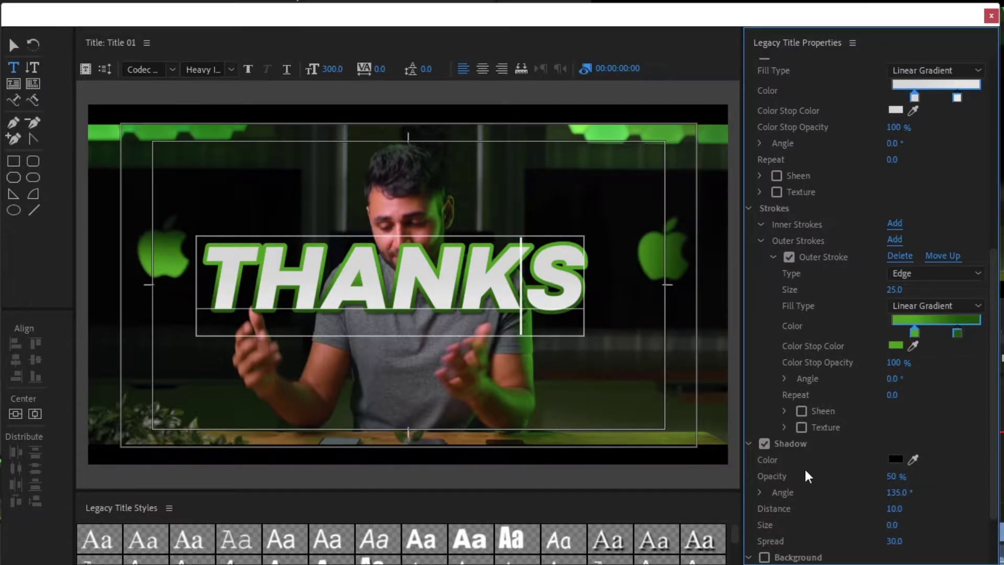
pyautogui.scroll(-3, 810, 478)
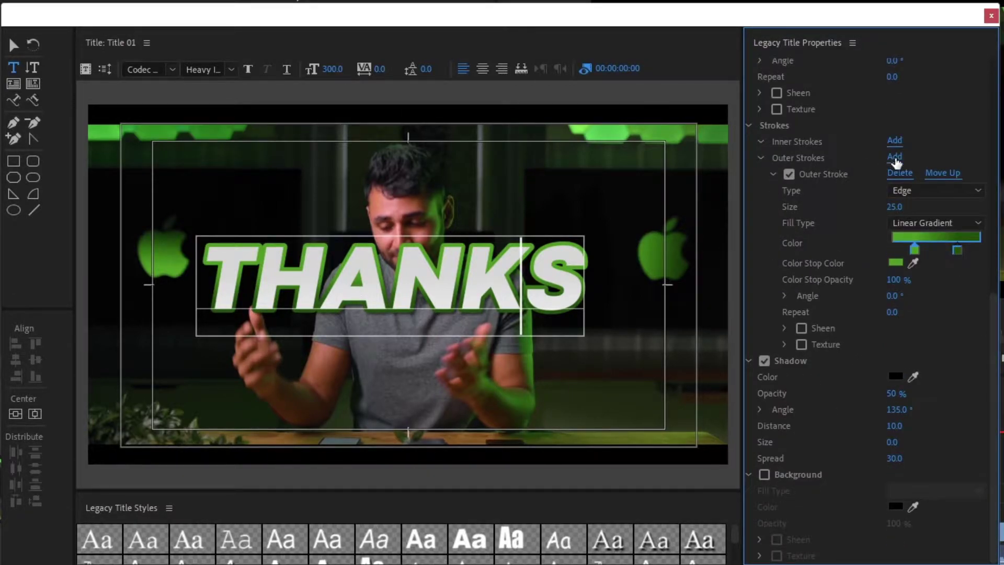
pyautogui.click(894, 158)
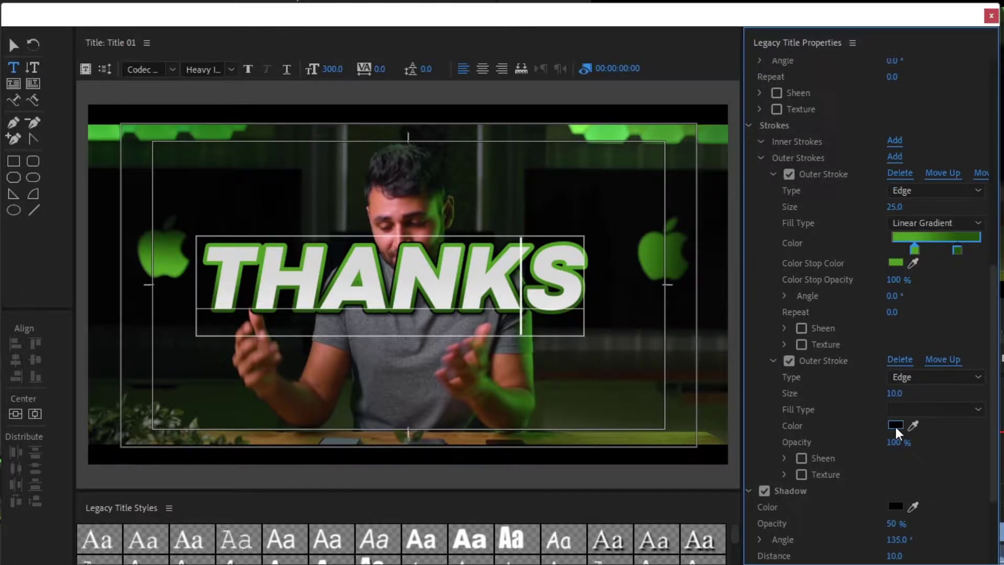
pyautogui.click(920, 409)
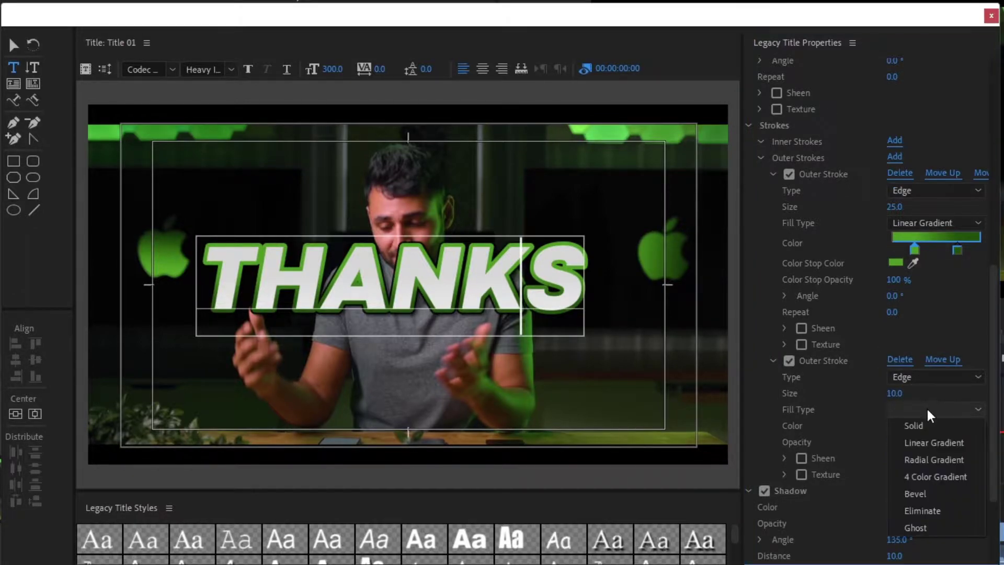
pyautogui.click(919, 445)
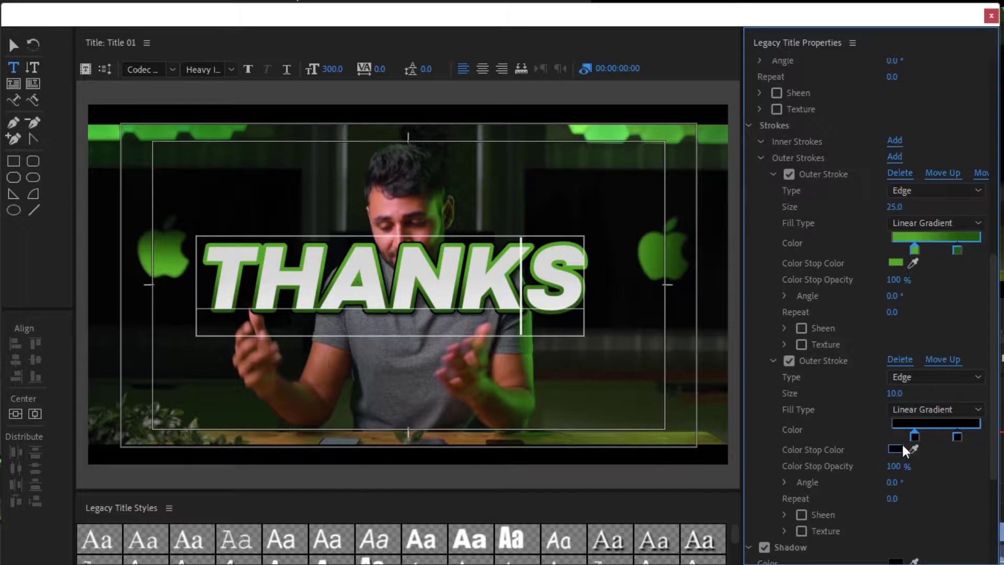
# Set the second outer stroke's gradient stops to white and very light gray.
pyautogui.doubleClick(913, 436)
pyautogui.moveTo(307, 378); pyautogui.dragTo(305, 394)
pyautogui.click(657, 191)
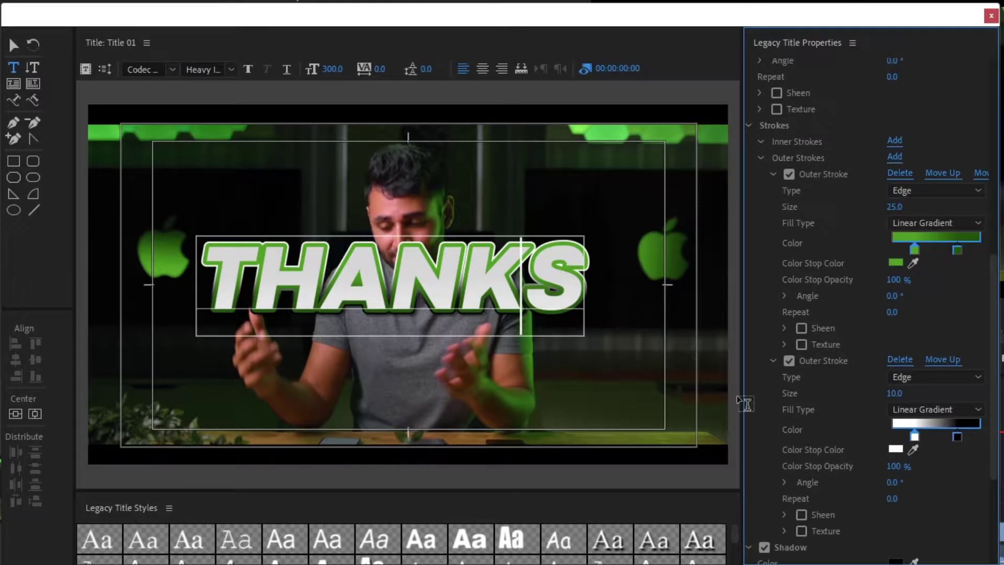
pyautogui.doubleClick(956, 436)
pyautogui.click(306, 393)
pyautogui.click(647, 191)
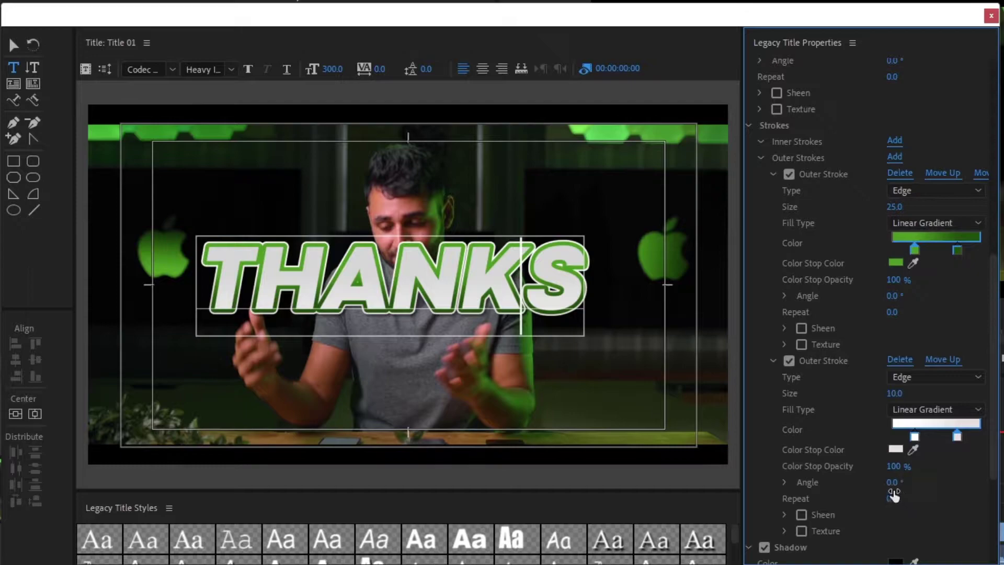
# Set the second outer stroke's size to 3 and its light gray color stop's opacity to 40%.
pyautogui.moveTo(889, 466); pyautogui.dragTo(840, 465)
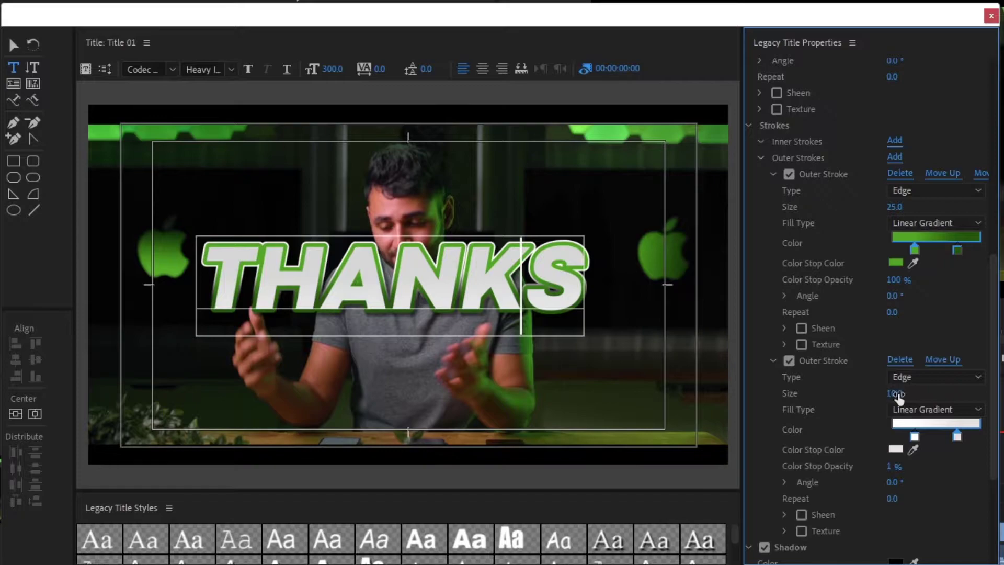
pyautogui.moveTo(898, 396)
pyautogui.mouseDown()
pyautogui.moveTo(883, 395)
pyautogui.moveTo(898, 392)
pyautogui.mouseUp()
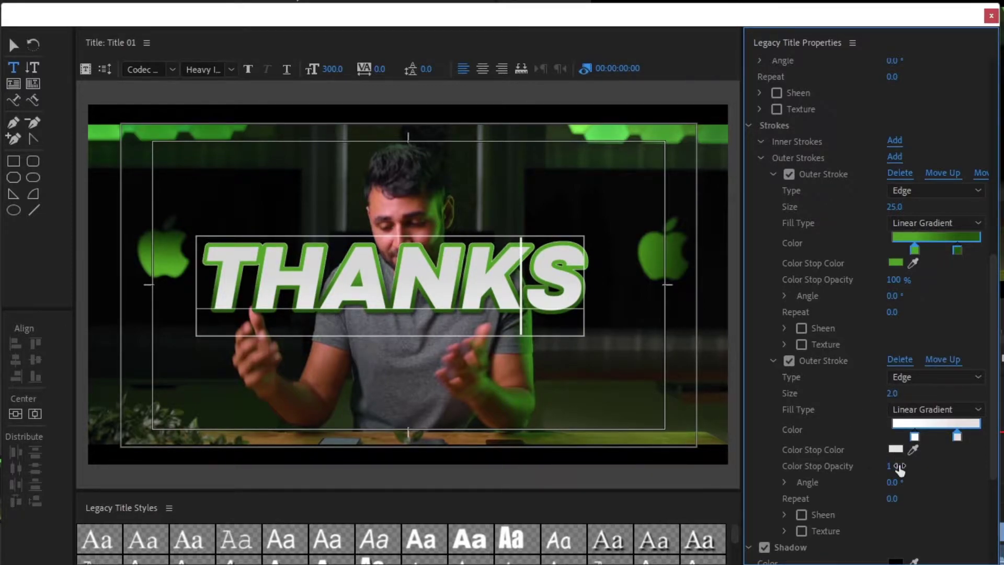
pyautogui.click(892, 393)
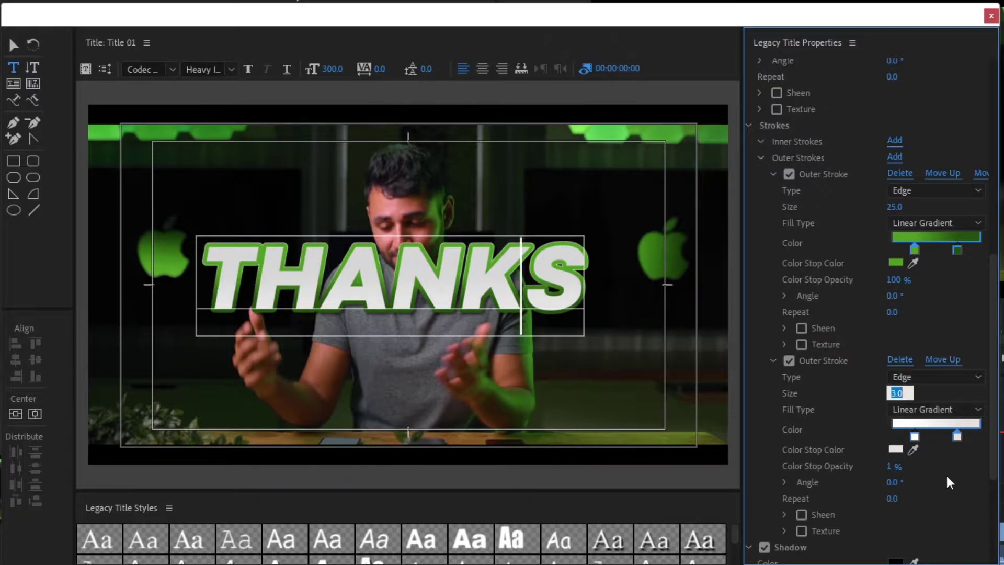
pyautogui.write('3')
pyautogui.press('Return')
pyautogui.moveTo(917, 481); pyautogui.dragTo(900, 474)
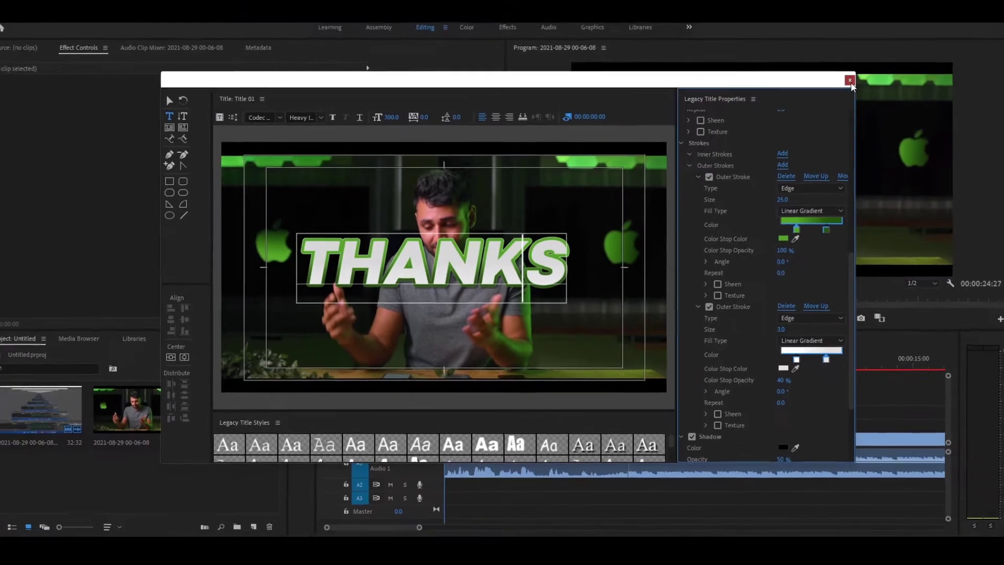
# Close the title editor and place Title 01 on track V2 at the start of the sequence, above the footage.
pyautogui.click(911, 52)
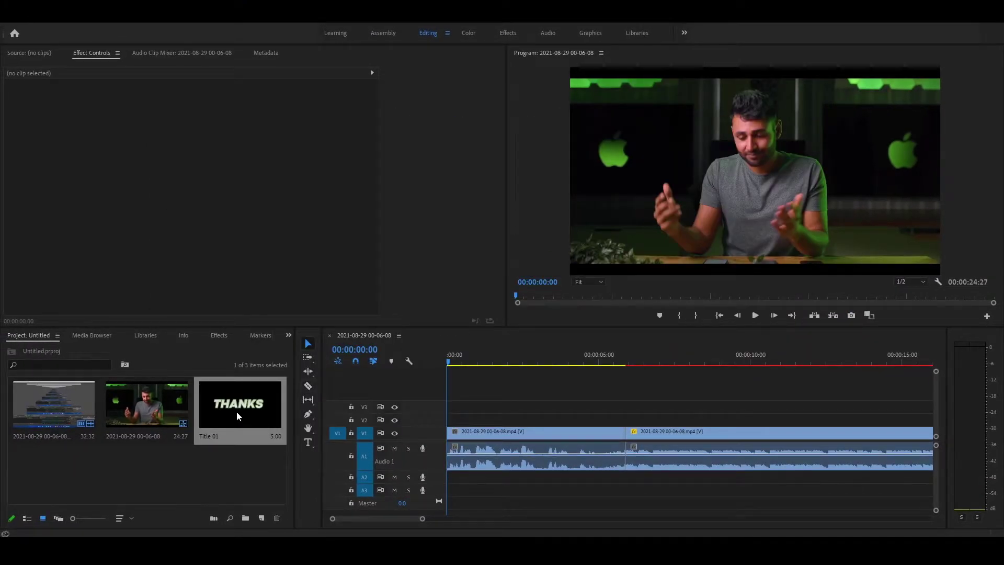
pyautogui.moveTo(237, 416); pyautogui.dragTo(479, 394)
pyautogui.moveTo(469, 351); pyautogui.dragTo(422, 361)
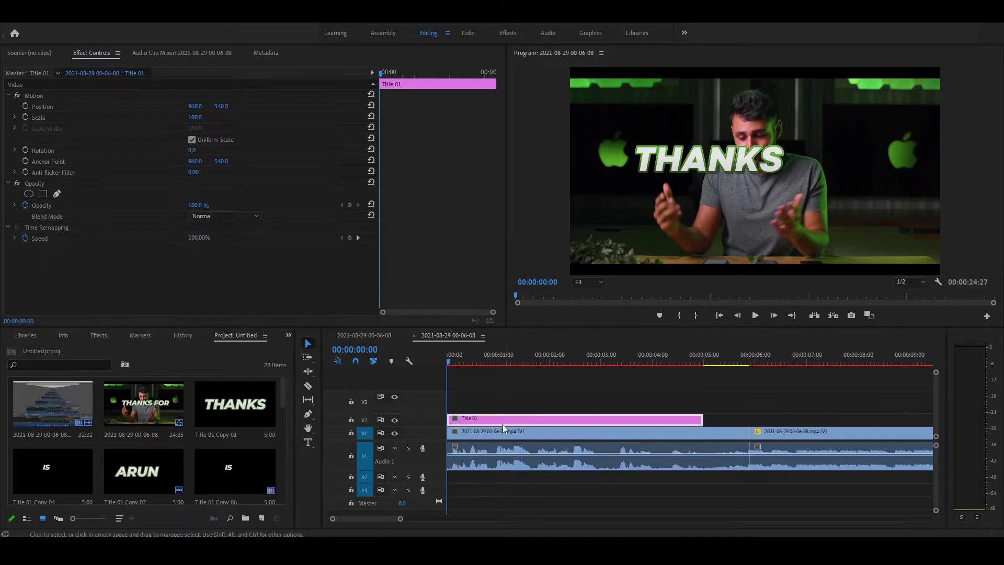
# Extend the text of Title 01 on track V2 to THANKS FOR and close the title editor.
pyautogui.doubleClick(495, 419)
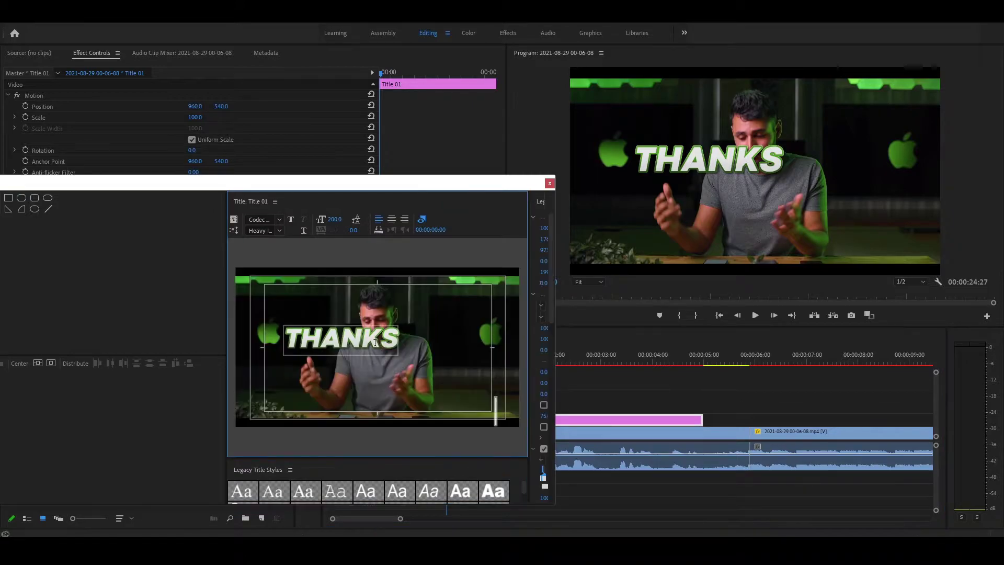
pyautogui.doubleClick(390, 340)
pyautogui.click(396, 340)
pyautogui.write('FOR')
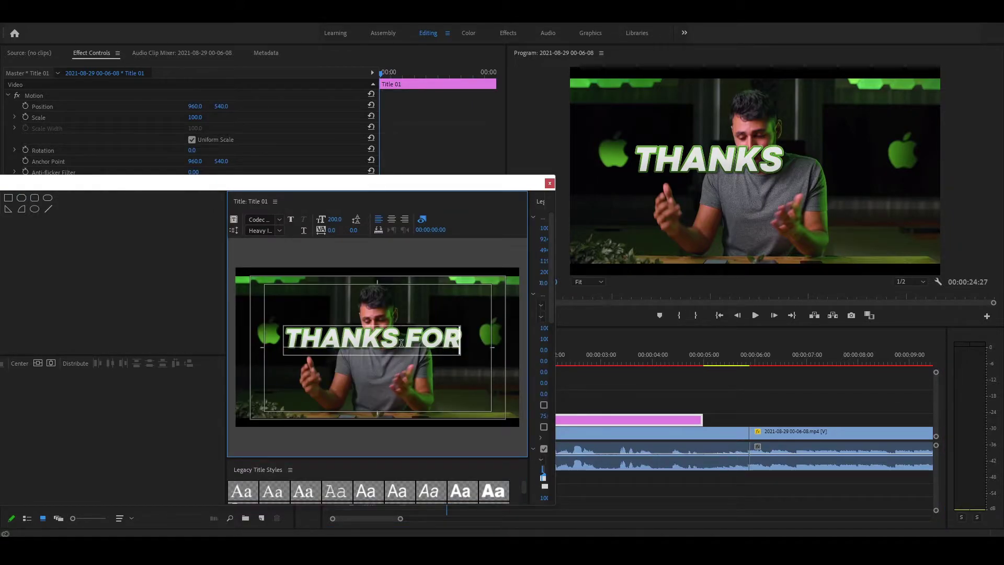
pyautogui.click(549, 183)
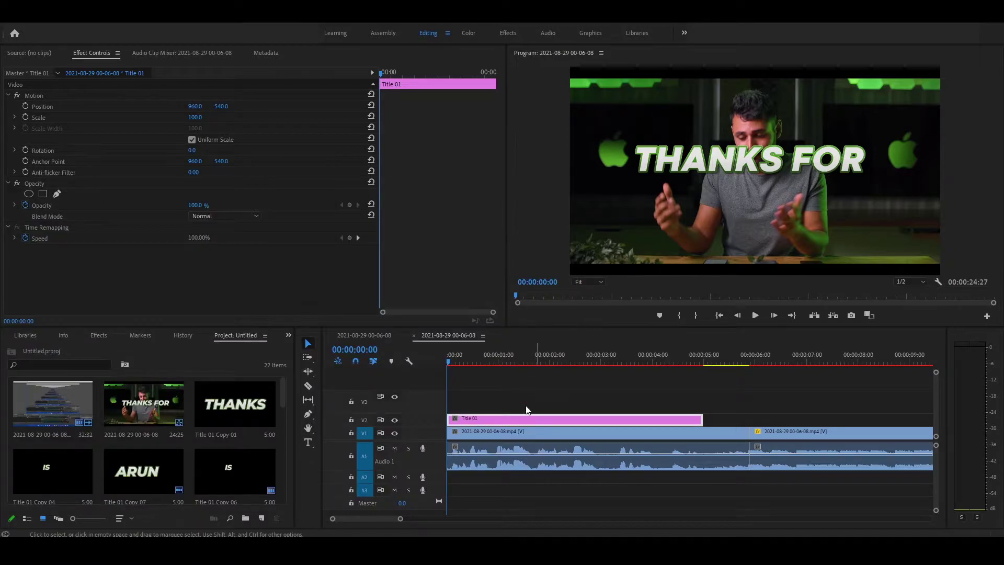
# Centre the THANKS FOR title at position 1052.2, 502.0 with its anchor point on the text at 963.6, 472.4.
pyautogui.moveTo(194, 107); pyautogui.dragTo(232, 106)
pyautogui.click(771, 183)
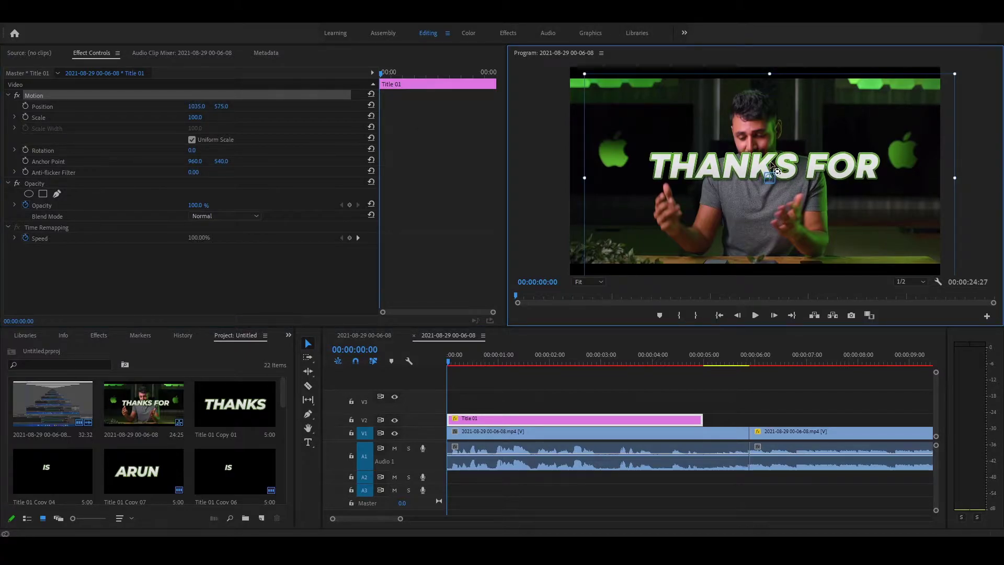
pyautogui.moveTo(772, 179); pyautogui.dragTo(772, 166)
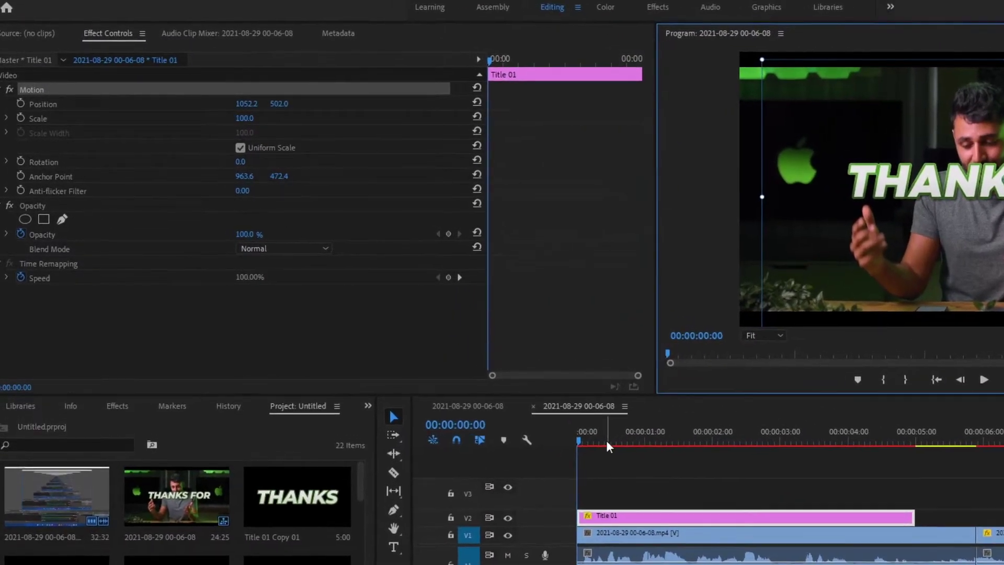
# Enable Scale keyframing on the THANKS FOR title at the start of its clip.
pyautogui.click(598, 486)
pyautogui.click(591, 516)
pyautogui.click(20, 117)
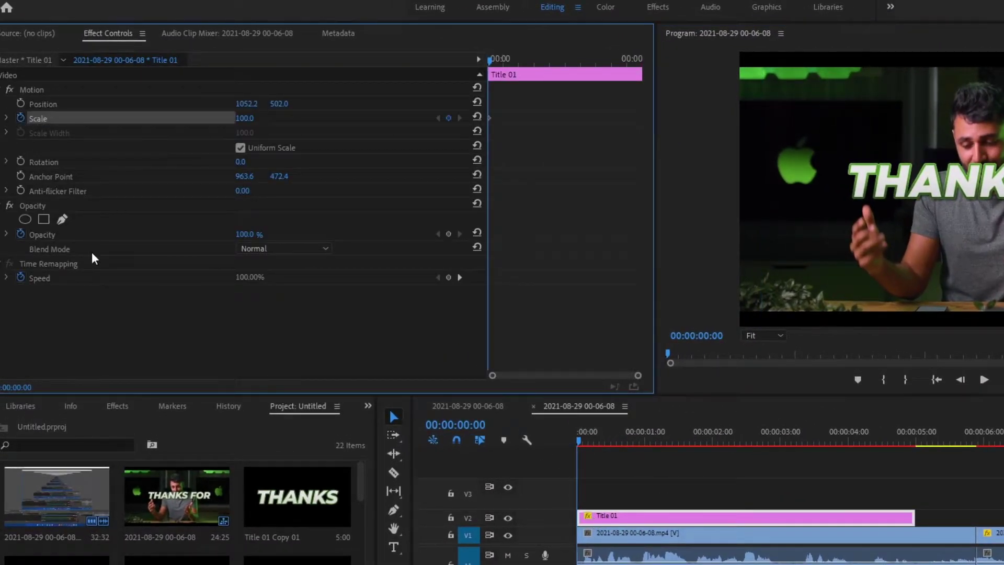
# Add a Scale keyframe of 120 to the title at 00:00:00:04.
pyautogui.press('Right')
pyautogui.press('Right')
pyautogui.press('Right')
pyautogui.press('Right')
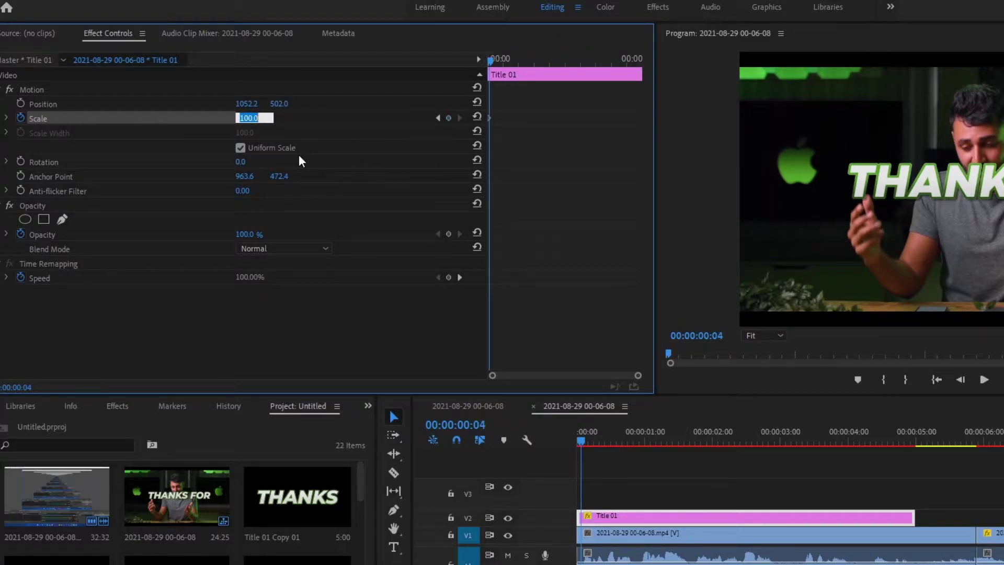
pyautogui.write('120')
pyautogui.press('Return')
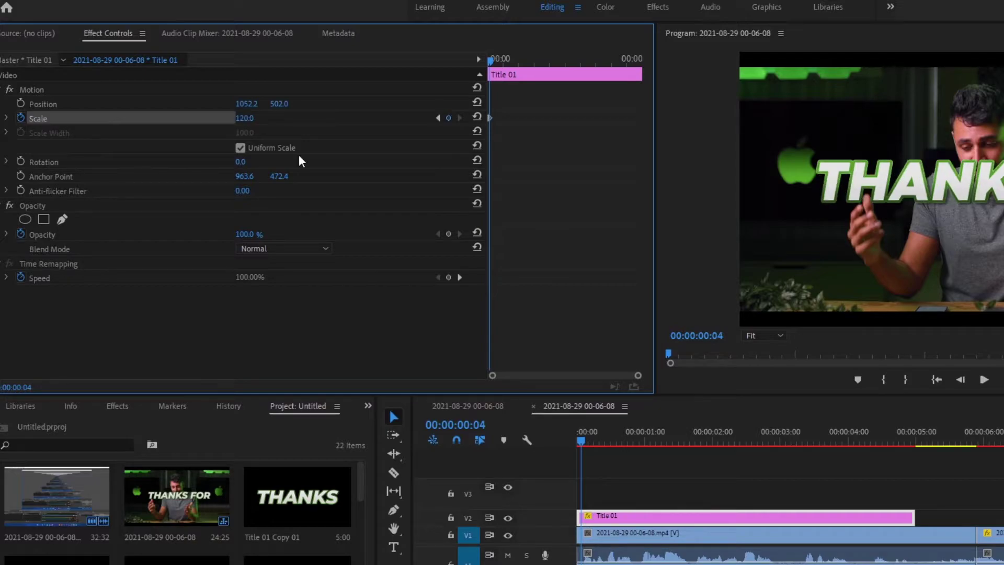
# Add a Scale keyframe of 115 to the title at 00:00:00:08.
pyautogui.press('Right')
pyautogui.press('Right')
pyautogui.press('Right')
pyautogui.press('Right')
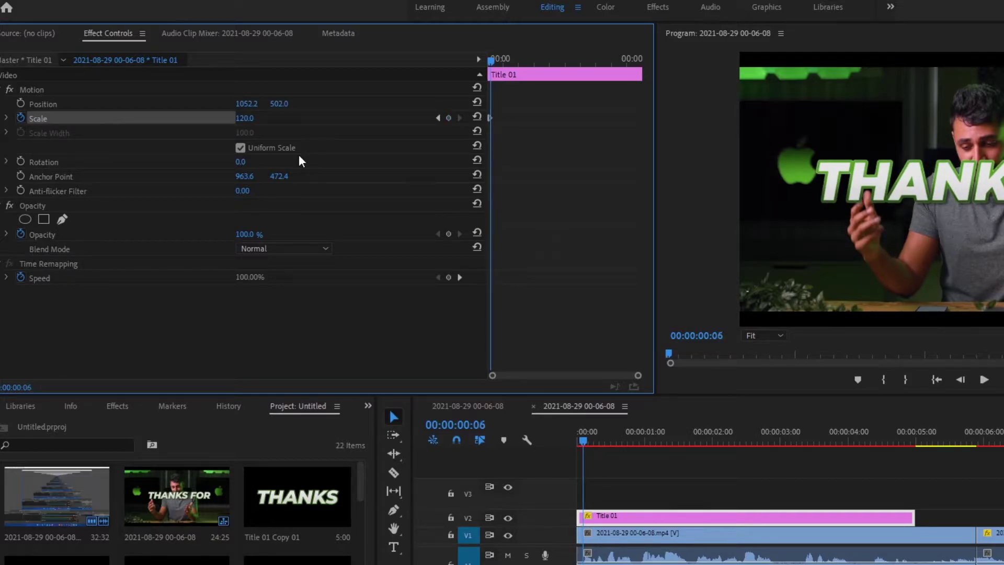
pyautogui.click(255, 116)
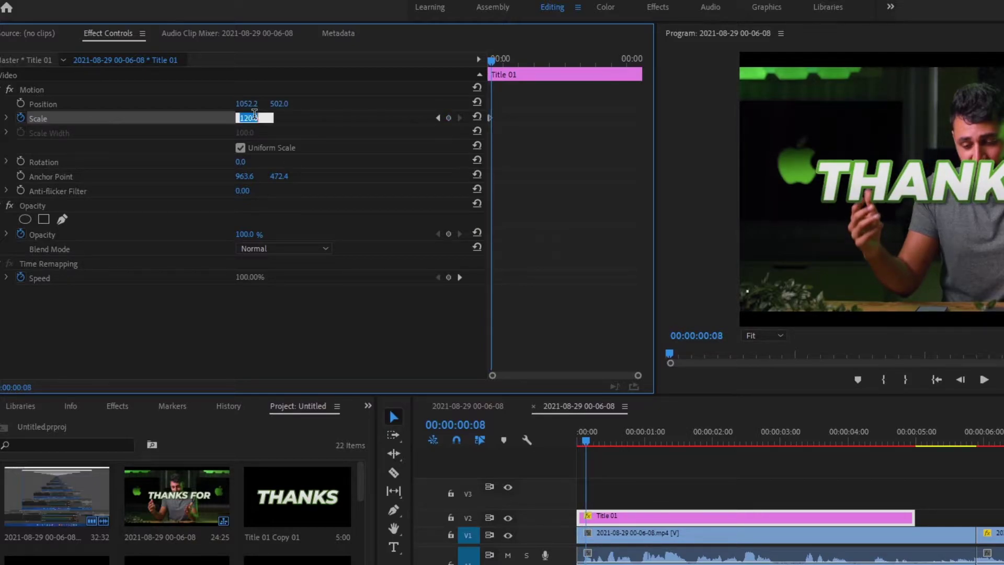
pyautogui.write('115')
pyautogui.press('Return')
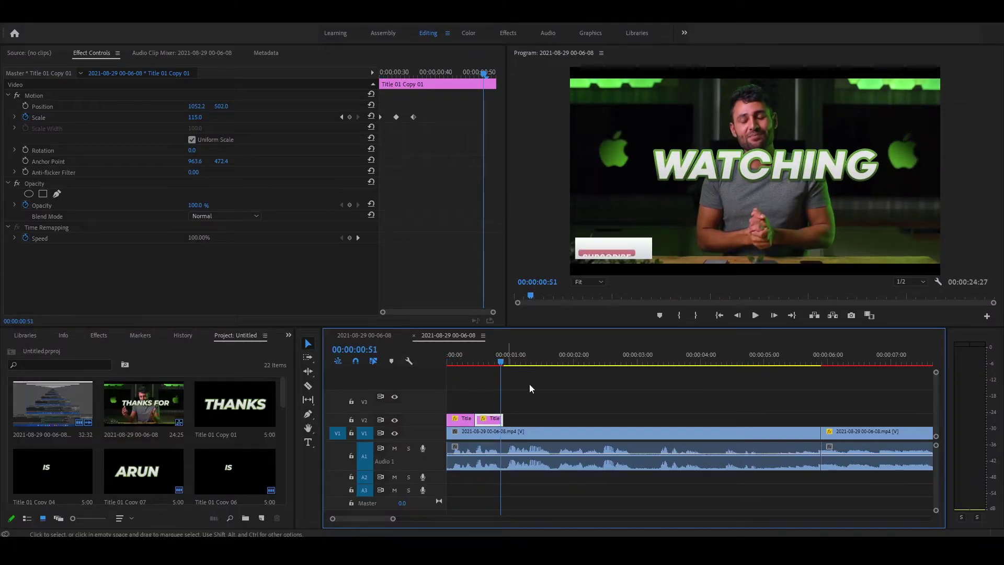
pyautogui.press('Right')
pyautogui.press('Right')
pyautogui.press('Right')
pyautogui.press('Right')
pyautogui.press('Right')
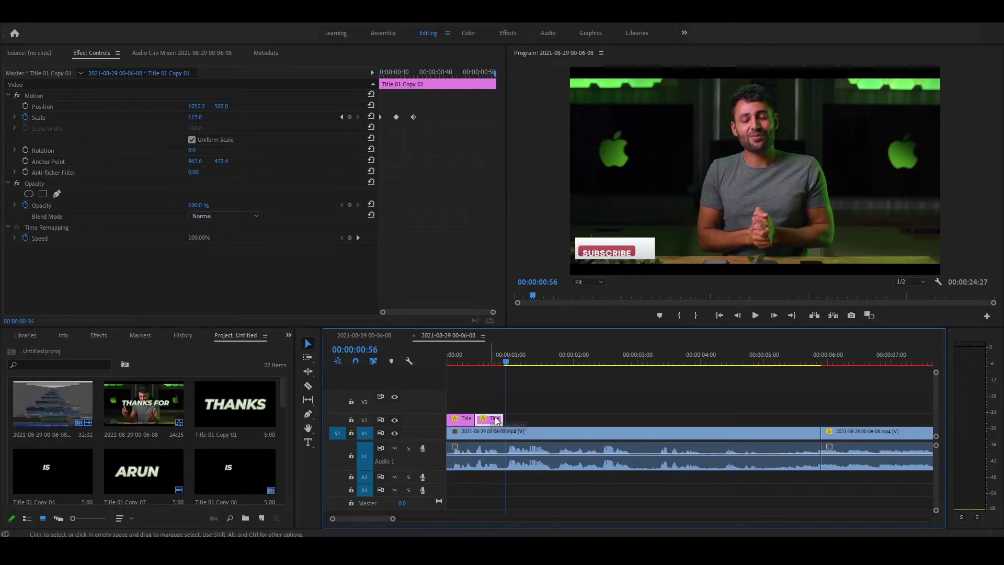
# Duplicate the WATCHING title directly after itself on track V2 and change the copy's text to MY.
pyautogui.moveTo(495, 420); pyautogui.dragTo(522, 421)
pyautogui.moveTo(508, 360); pyautogui.dragTo(510, 360)
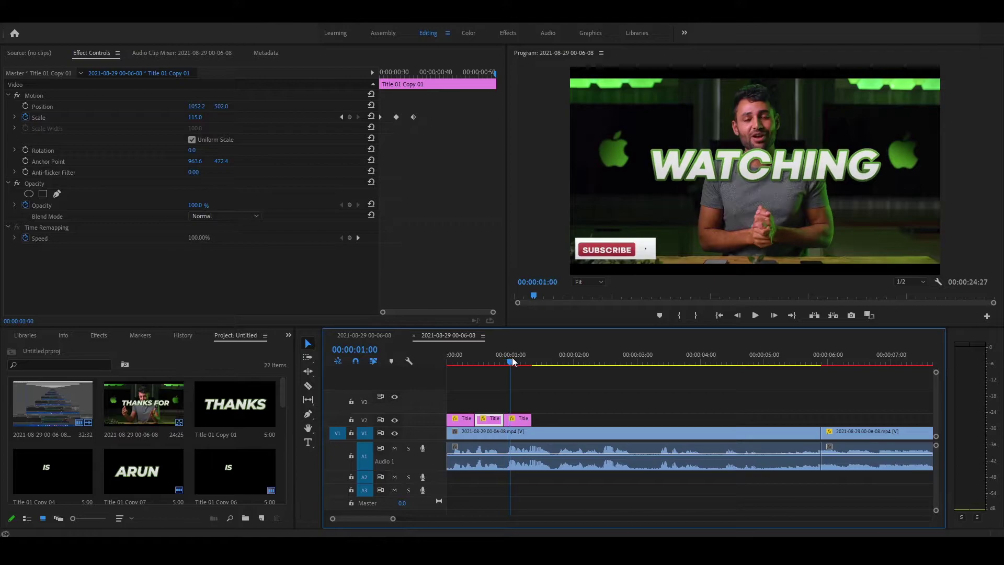
pyautogui.doubleClick(516, 422)
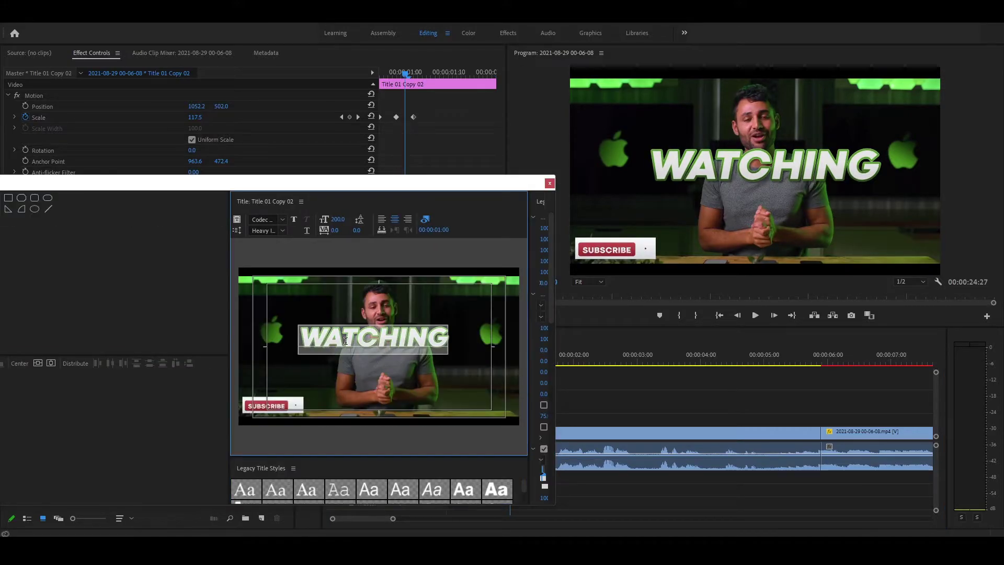
pyautogui.doubleClick(346, 341)
pyautogui.write('MY N')
pyautogui.press('BackSpace')
pyautogui.press('BackSpace')
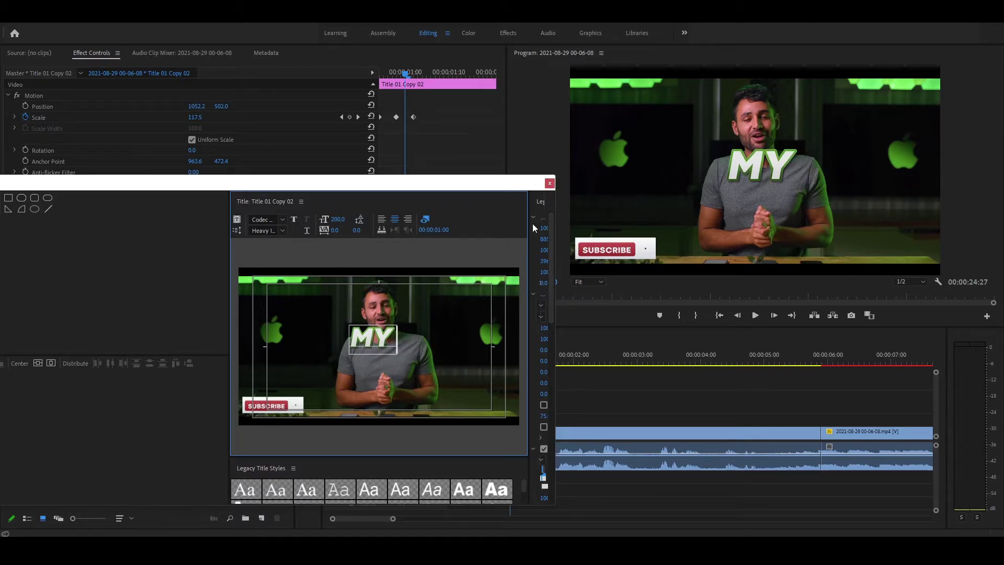
pyautogui.click(549, 183)
# Move the MY title to position 751.2, 564.0 and reduce its first Scale keyframe to 60.
pyautogui.moveTo(196, 106); pyautogui.dragTo(65, 106)
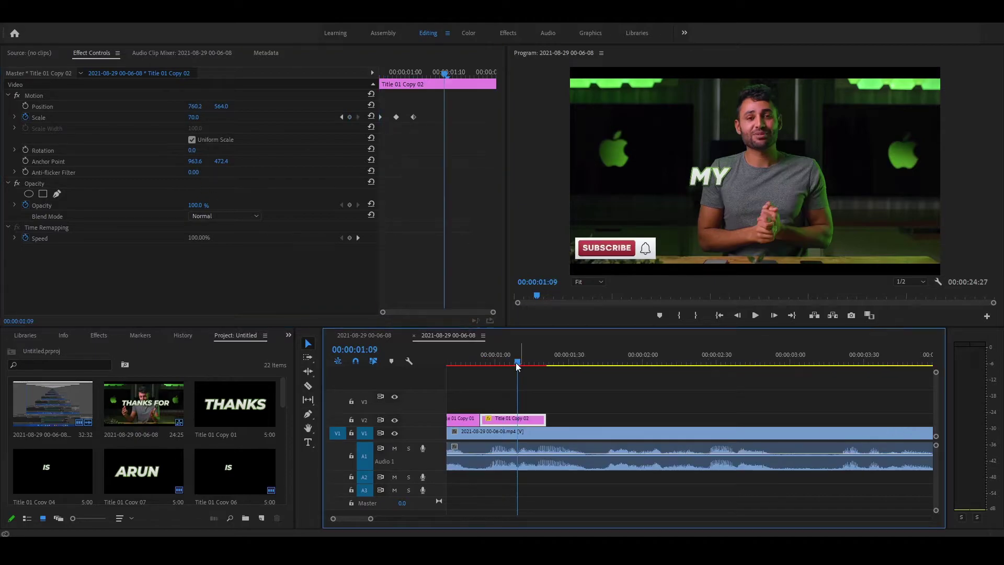
pyautogui.moveTo(516, 362)
pyautogui.mouseDown()
pyautogui.moveTo(487, 359)
pyautogui.moveTo(517, 362)
pyautogui.moveTo(507, 364)
pyautogui.mouseUp()
# Duplicate the MY title onto track V3 shortly after its start, and make the copy read NAME beside MY.
pyautogui.moveTo(518, 419)
pyautogui.mouseDown()
pyautogui.moveTo(496, 405)
pyautogui.moveTo(523, 406)
pyautogui.mouseUp()
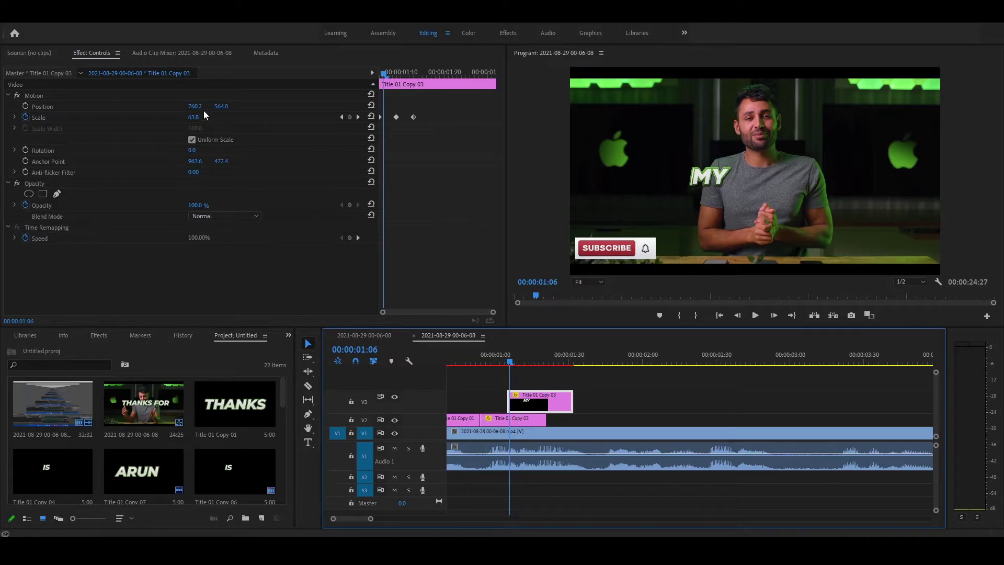
pyautogui.moveTo(196, 109); pyautogui.dragTo(263, 110)
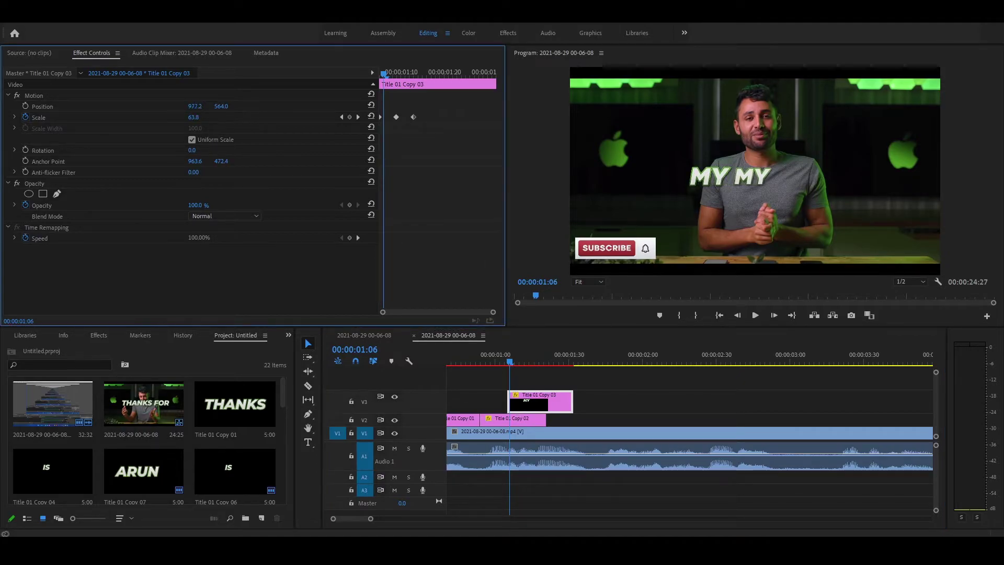
pyautogui.doubleClick(528, 401)
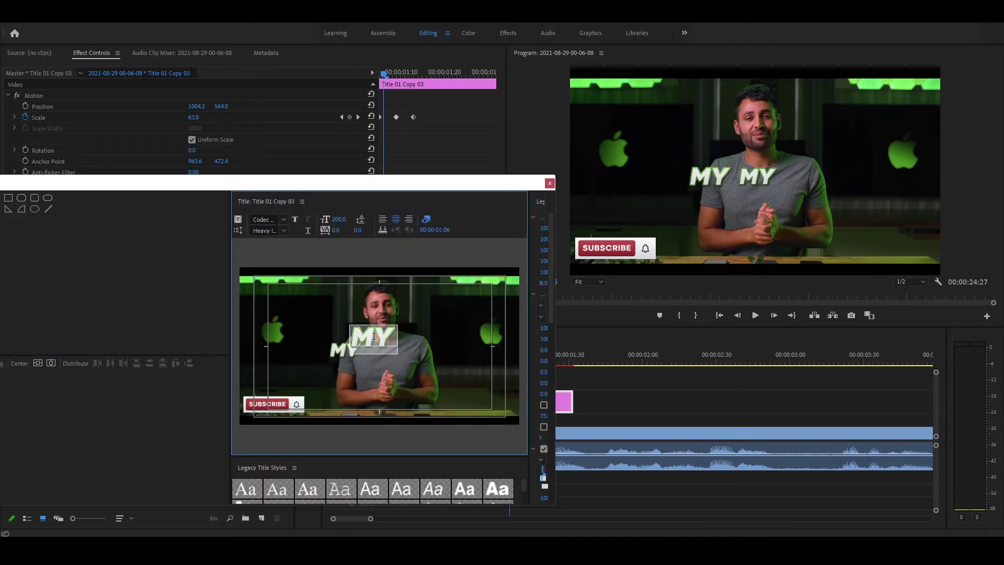
pyautogui.write('NAME')
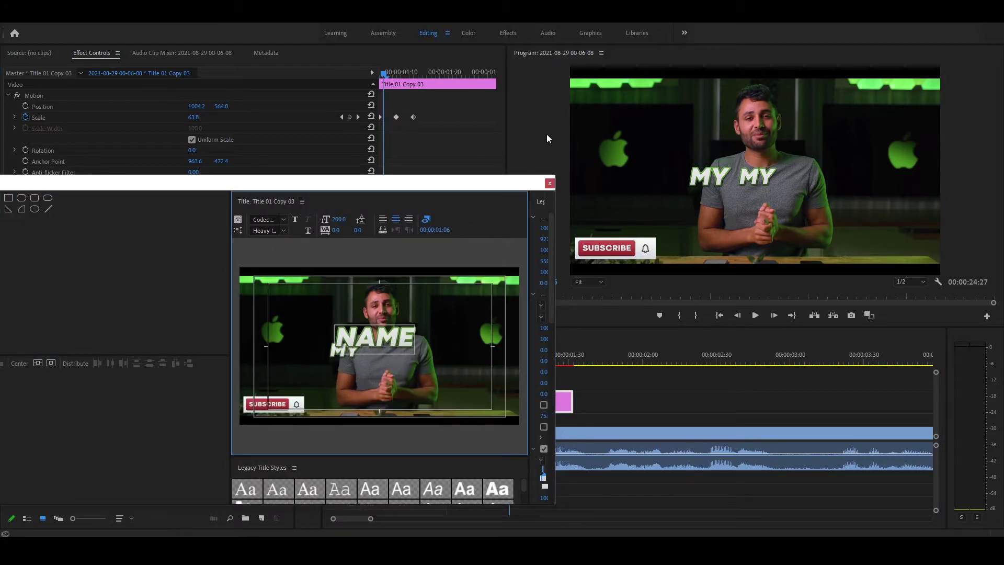
pyautogui.click(553, 185)
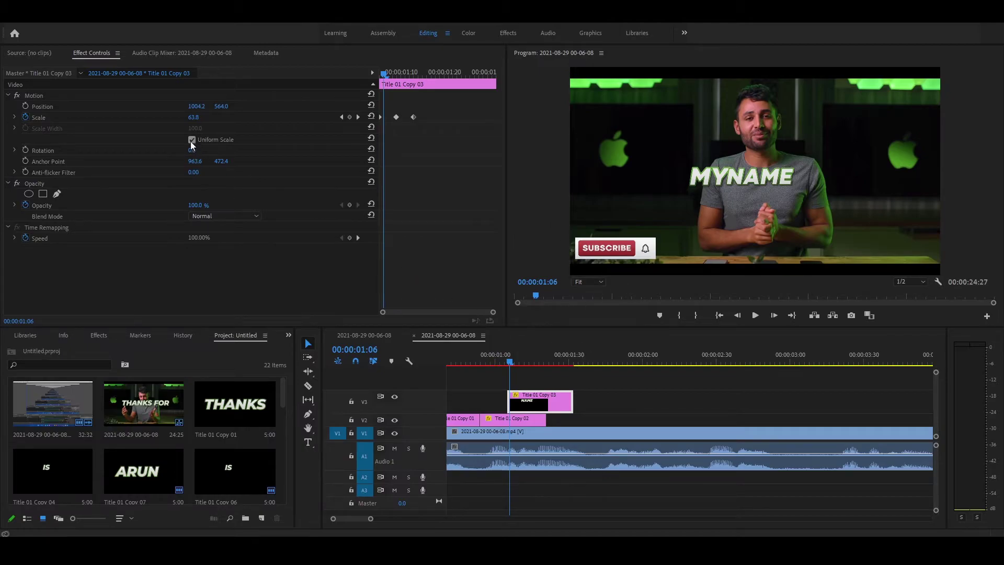
pyautogui.moveTo(197, 107); pyautogui.dragTo(216, 106)
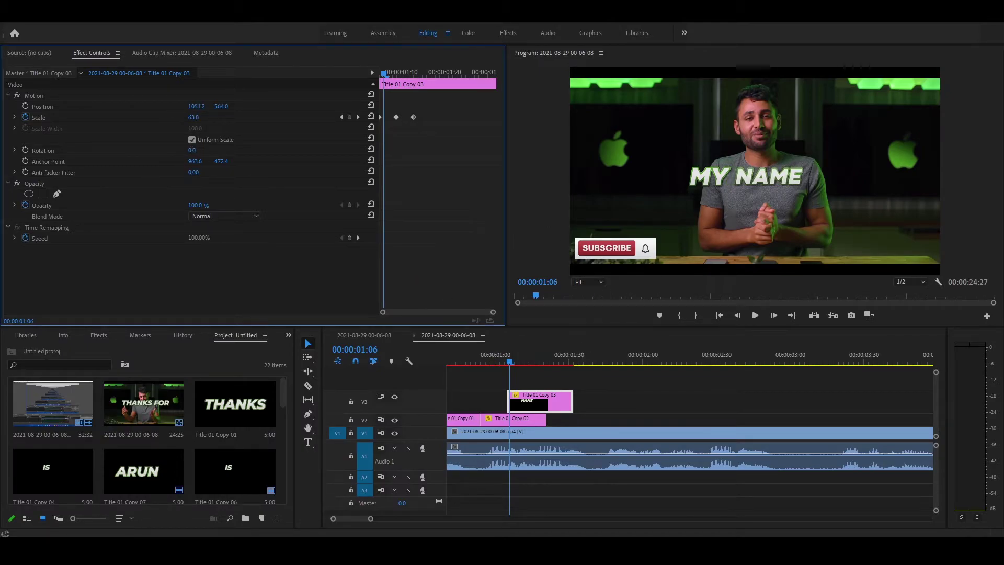
# Duplicate the NAME title onto track V4 starting at about 00:00:01:10 and change the copy's text to IS.
pyautogui.moveTo(525, 354); pyautogui.dragTo(520, 353)
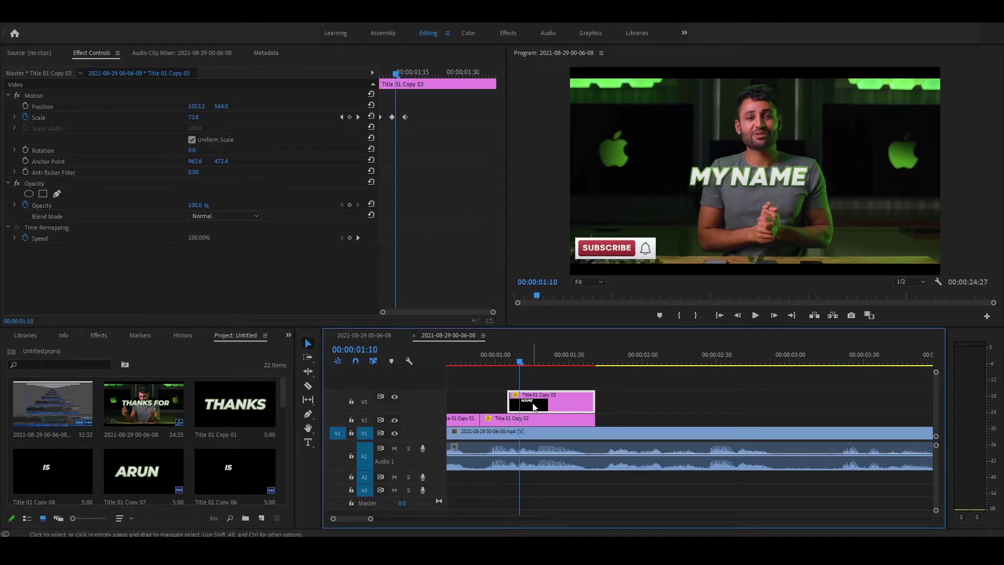
pyautogui.moveTo(534, 404); pyautogui.dragTo(545, 382)
pyautogui.moveTo(520, 361); pyautogui.dragTo(524, 363)
pyautogui.doubleClick(531, 384)
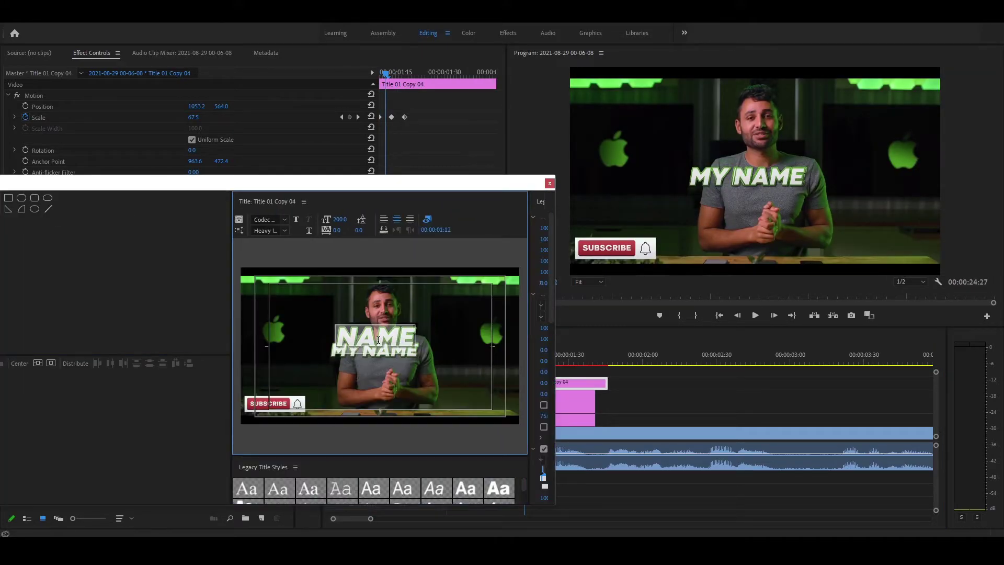
pyautogui.doubleClick(378, 340)
pyautogui.write('IS')
pyautogui.click(549, 184)
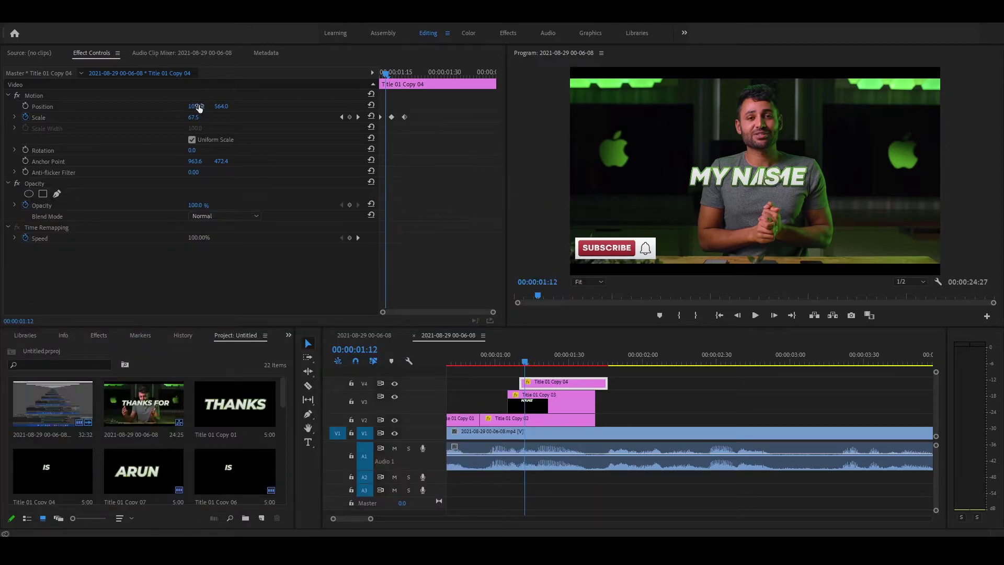
# Place the IS title after NAME at horizontal position 1348.2 and adjust the NAME title's horizontal position for even word spacing.
pyautogui.moveTo(198, 107); pyautogui.dragTo(293, 107)
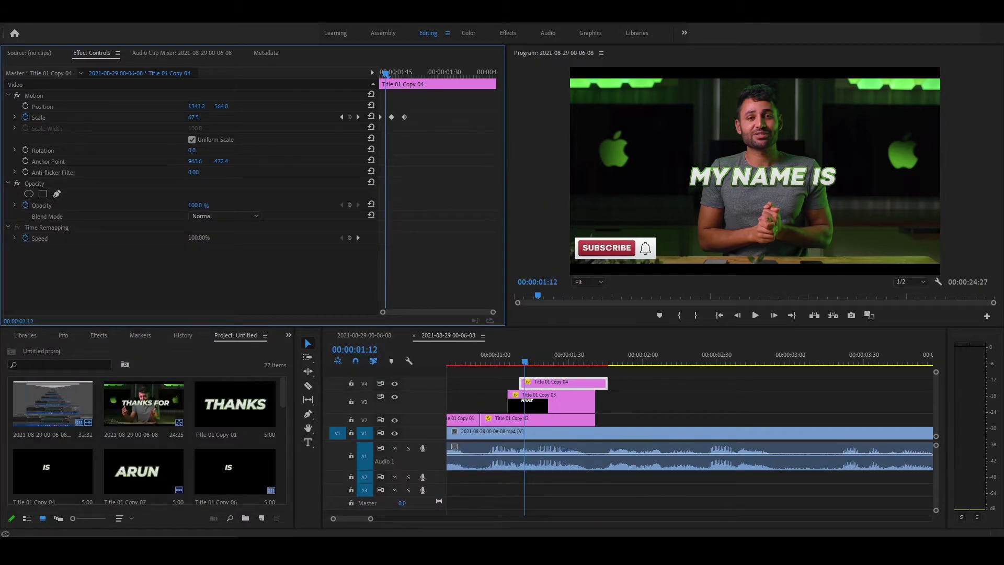
pyautogui.moveTo(196, 106); pyautogui.dragTo(201, 107)
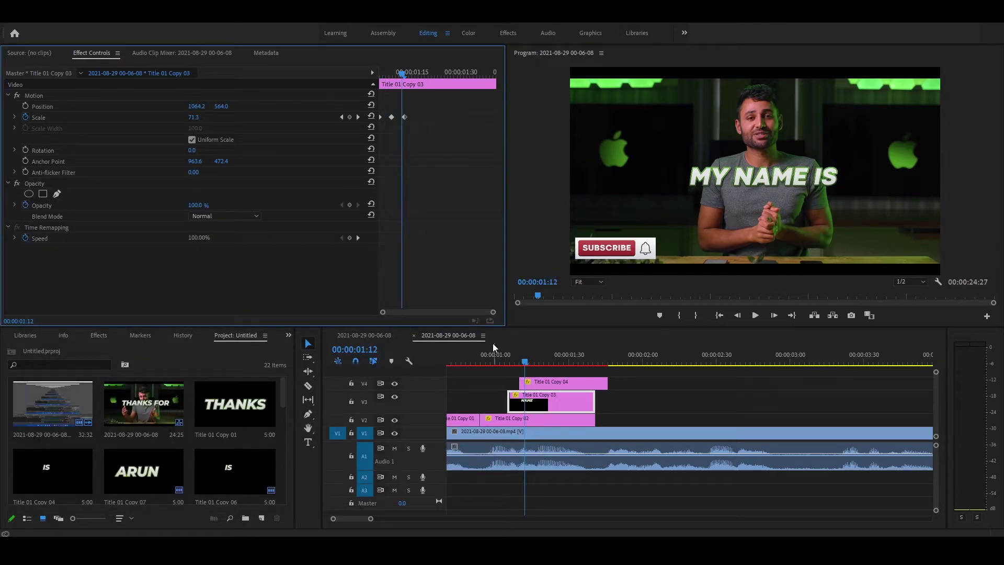
# Duplicate the IS title onto track V5 at 00:00:01:17 and change the copy's text to the speaker's first name in capitals.
pyautogui.moveTo(529, 354)
pyautogui.mouseDown()
pyautogui.moveTo(475, 350)
pyautogui.moveTo(536, 361)
pyautogui.mouseUp()
pyautogui.press('space')
pyautogui.moveTo(537, 384); pyautogui.dragTo(555, 371)
pyautogui.doubleClick(547, 368)
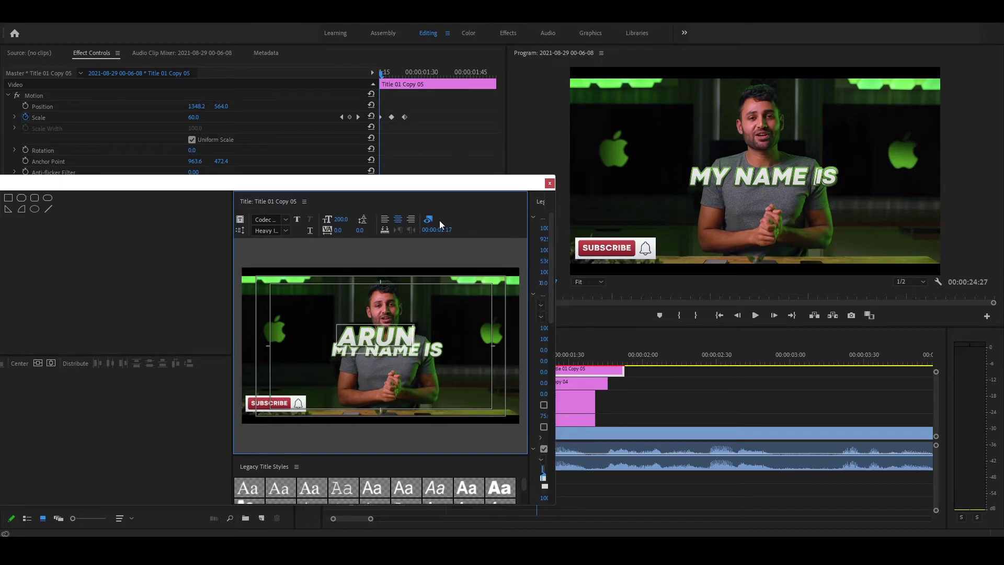
pyautogui.click(549, 183)
# Change the first gradient color stop of the V5 name title's green outer stroke to orange FC6F11.
pyautogui.doubleClick(554, 370)
pyautogui.scroll(-3, 732, 450)
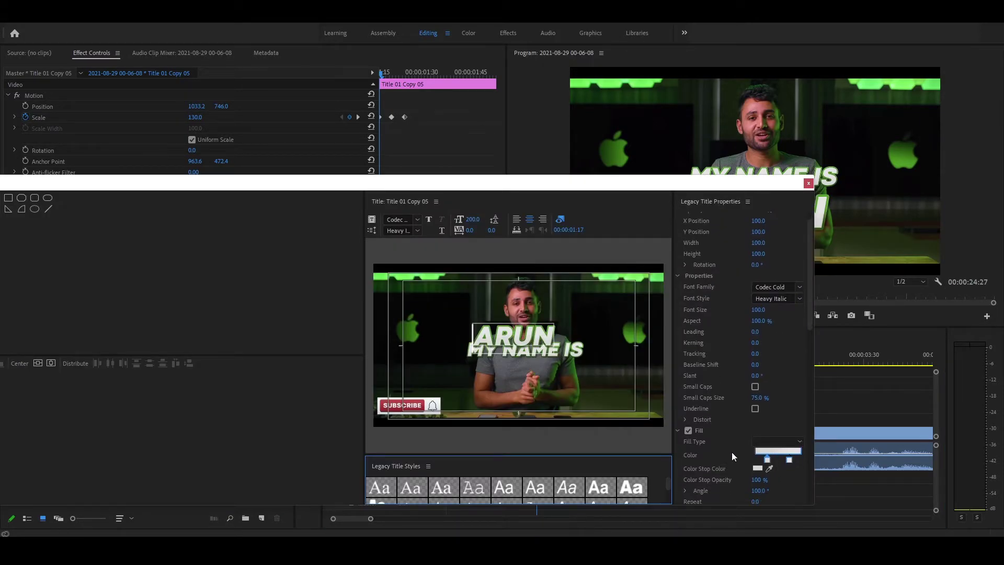
pyautogui.scroll(-7, 736, 443)
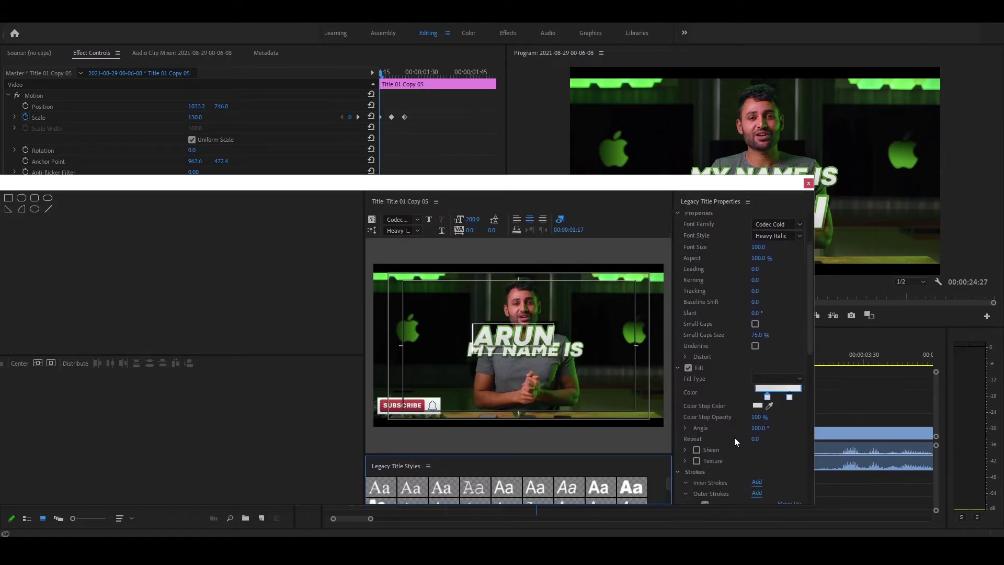
pyautogui.scroll(-3, 753, 440)
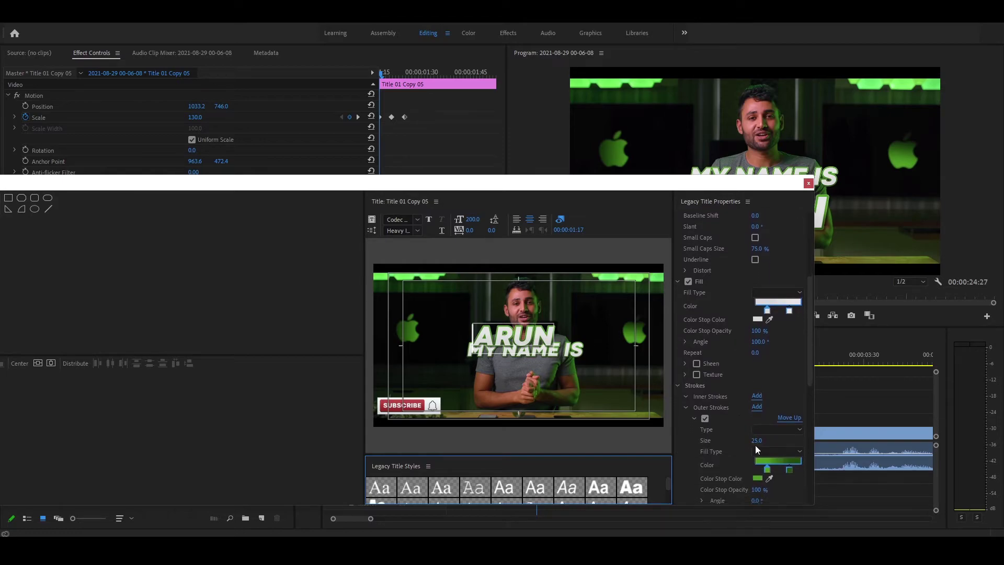
pyautogui.doubleClick(767, 468)
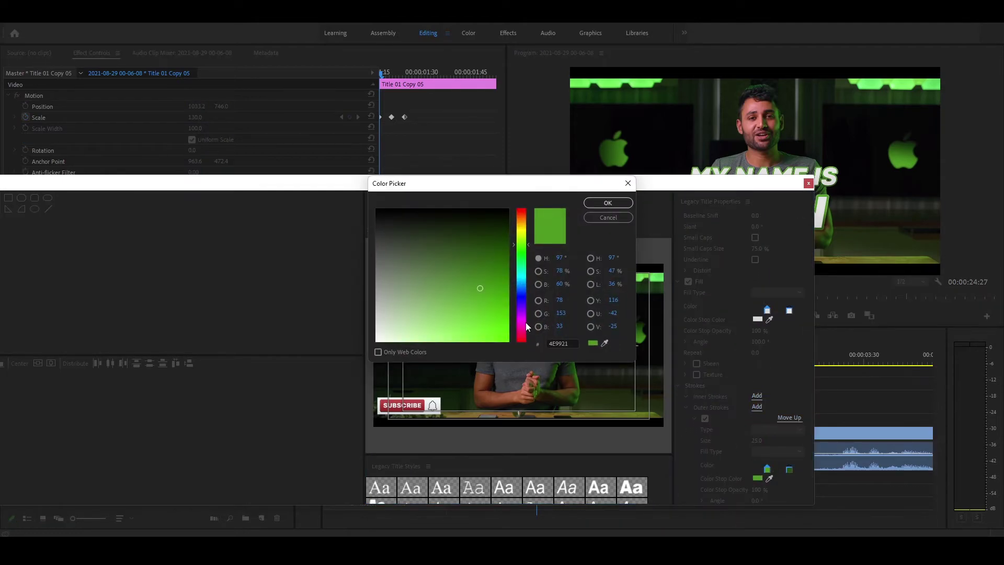
pyautogui.click(520, 227)
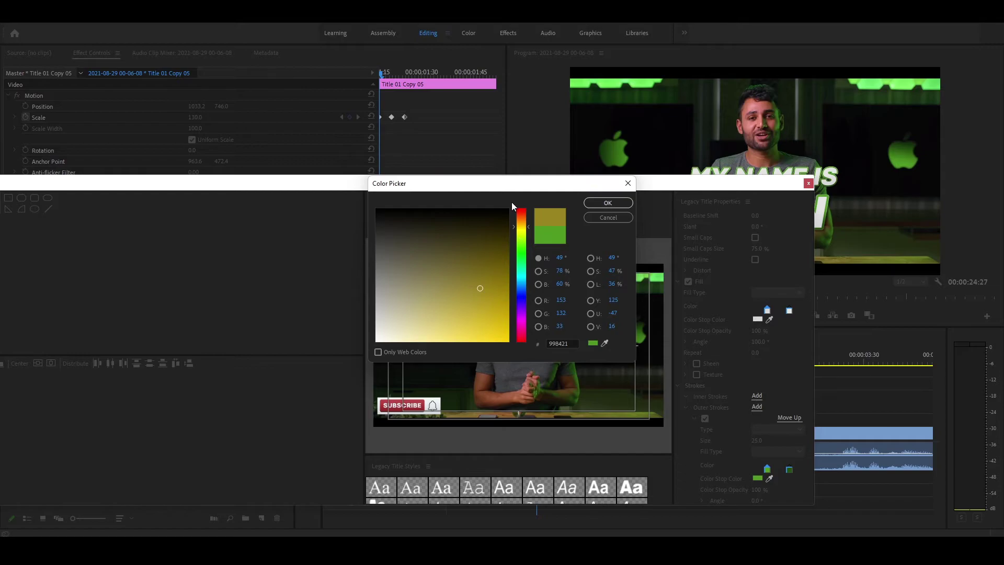
pyautogui.moveTo(497, 196); pyautogui.dragTo(699, 259)
pyautogui.click(722, 278)
pyautogui.click(696, 399)
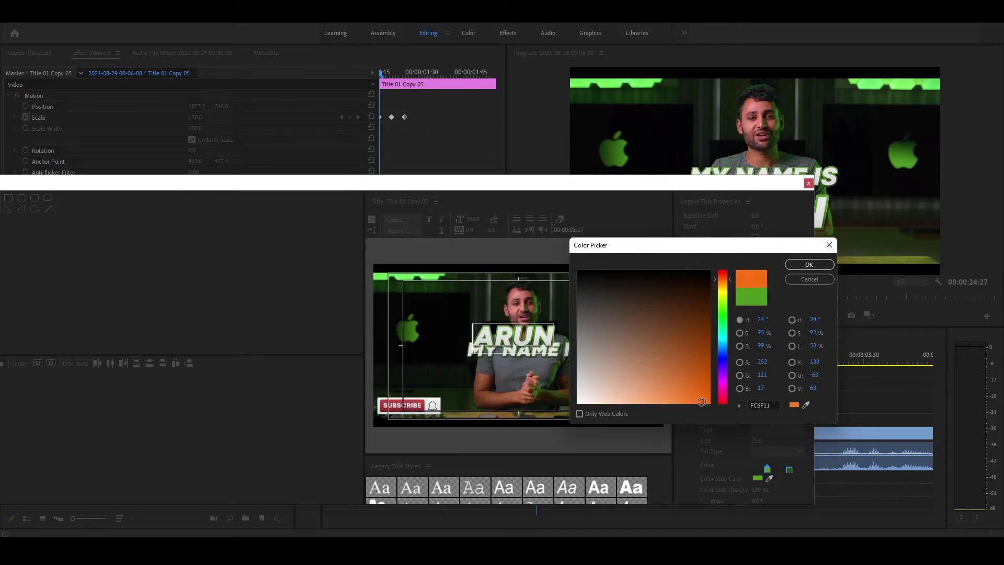
pyautogui.click(795, 267)
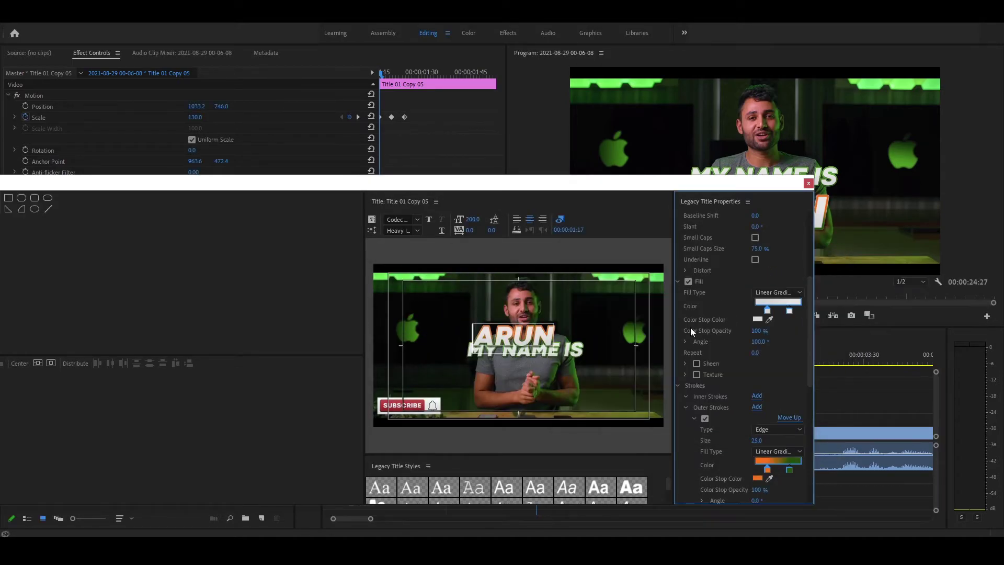
# Change the second gradient color stop of the name title's outer stroke to dark red 9A2C06.
pyautogui.doubleClick(790, 470)
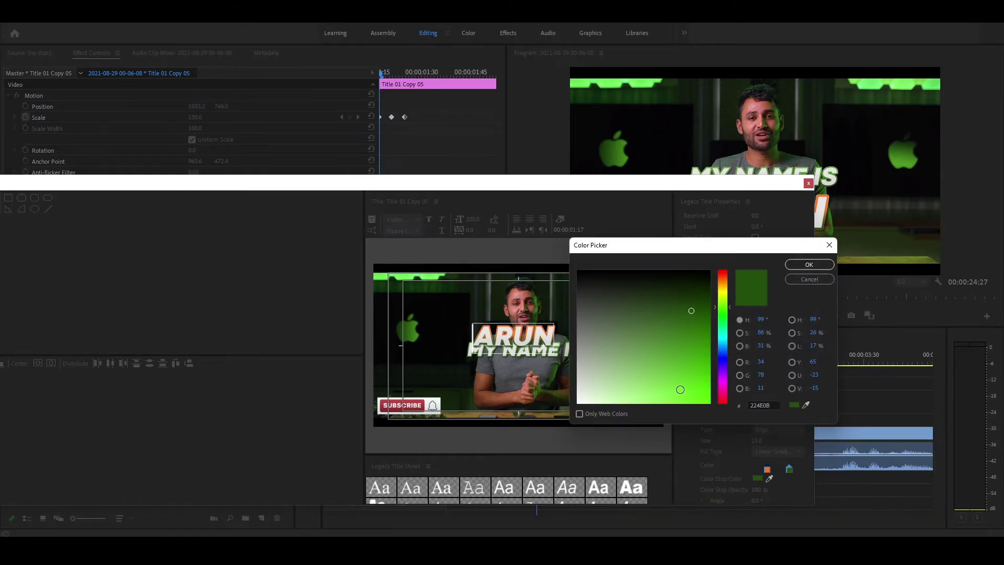
pyautogui.click(721, 279)
pyautogui.click(721, 275)
pyautogui.click(706, 347)
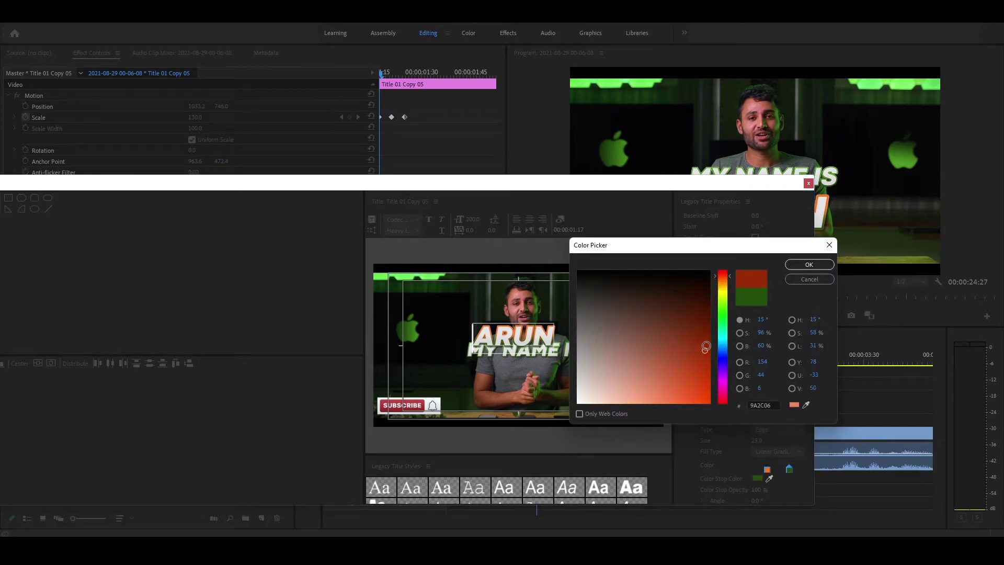
pyautogui.click(807, 265)
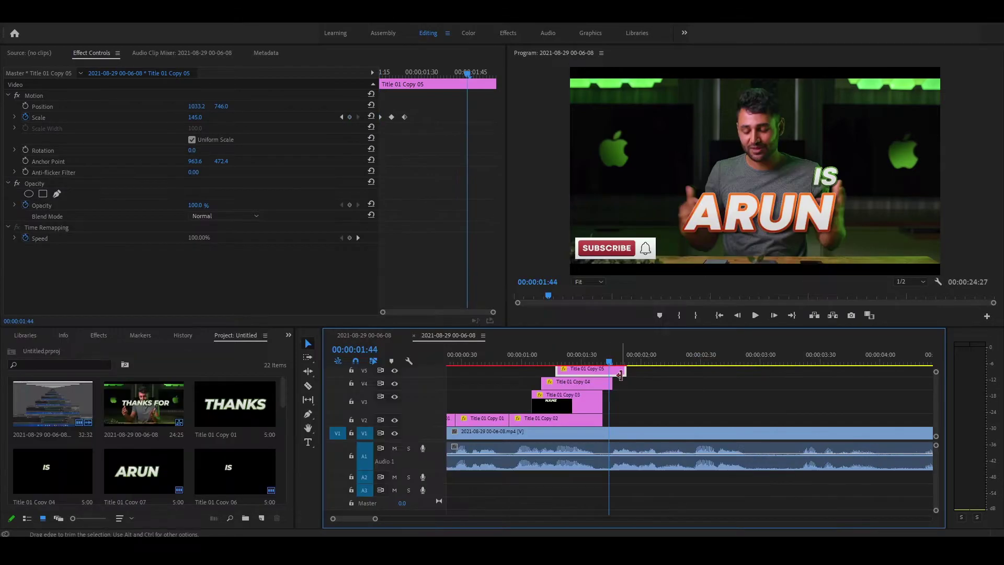
# Trim the stacked titles on tracks V2 to V5 to end together at 00:00:01:44 and play the sequence from the start.
pyautogui.moveTo(612, 397); pyautogui.dragTo(612, 421)
pyautogui.click(589, 402)
pyautogui.click(589, 420)
pyautogui.scroll(-3, 627, 424)
pyautogui.scroll(-2, 626, 420)
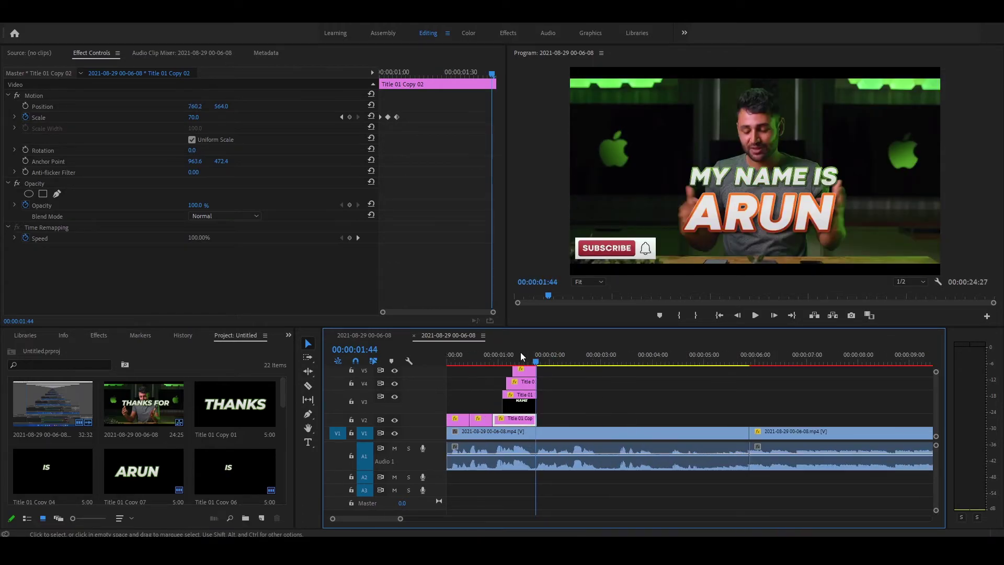
pyautogui.moveTo(519, 355); pyautogui.dragTo(444, 358)
pyautogui.press('space')
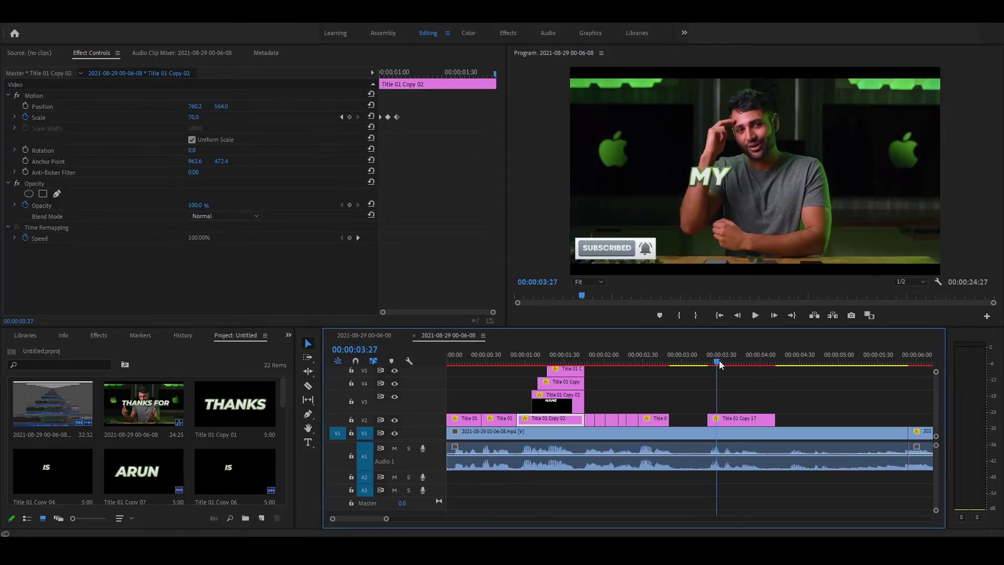
# Shift the V2 title copy at 00:00:03:27 toward the left side of the frame.
pyautogui.click(194, 106)
pyautogui.click(726, 419)
pyautogui.moveTo(194, 106); pyautogui.dragTo(57, 107)
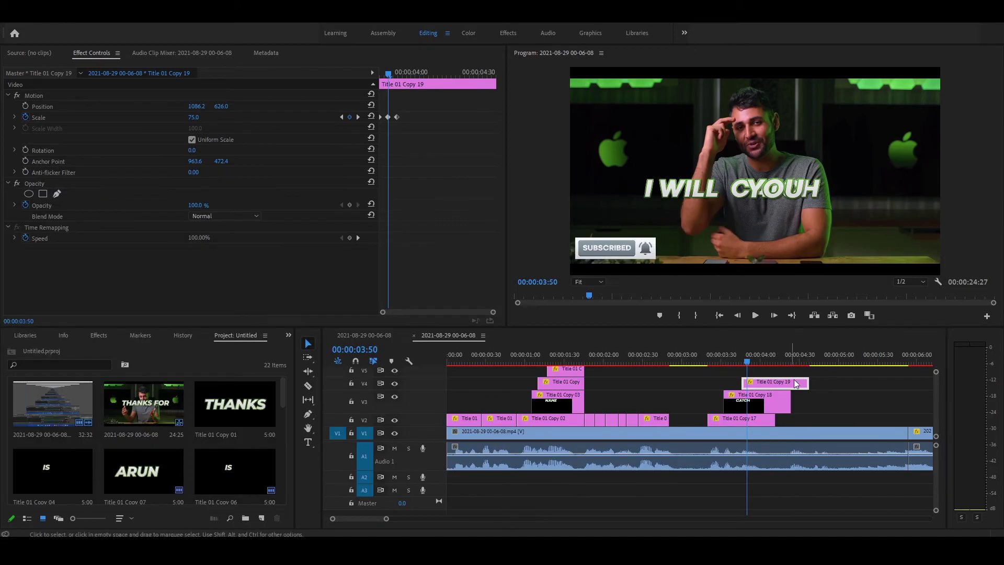
# Place the YOU title on track V4 after CATCH at position 1528.2, 626.0.
pyautogui.moveTo(836, 188); pyautogui.dragTo(856, 187)
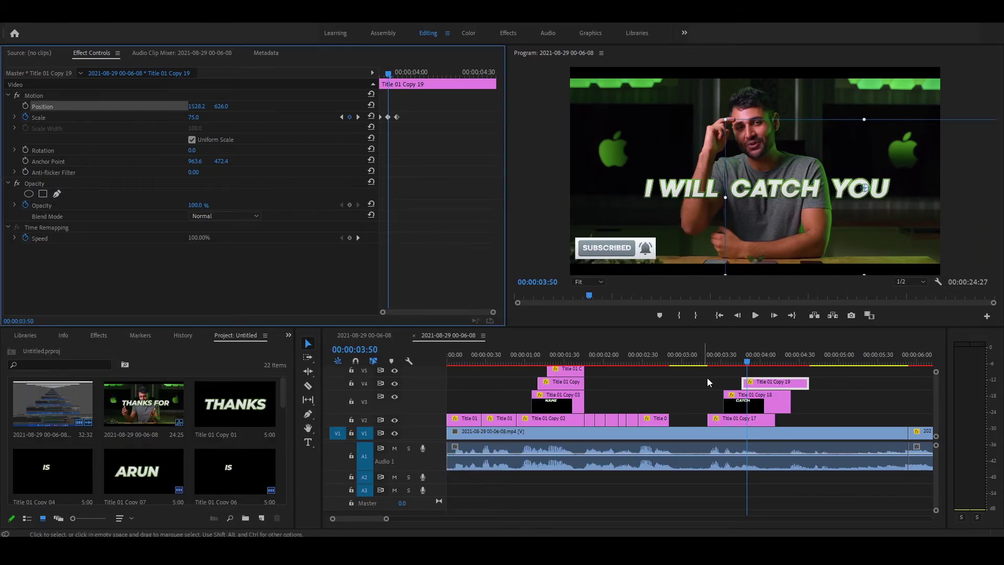